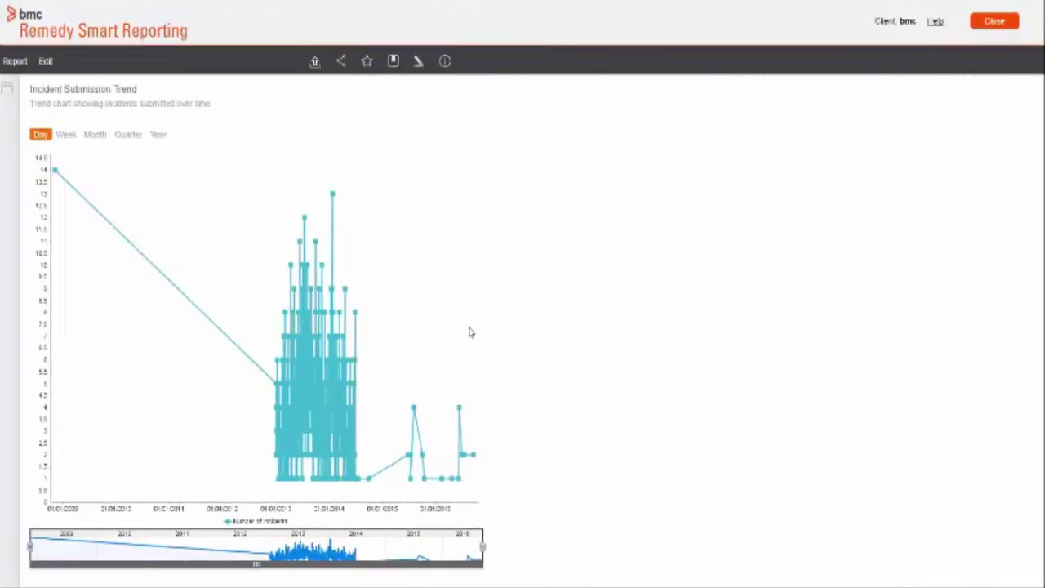
# Step: Create a new editable version of the report's output settings and save the draft
pyautogui.click(45, 61)
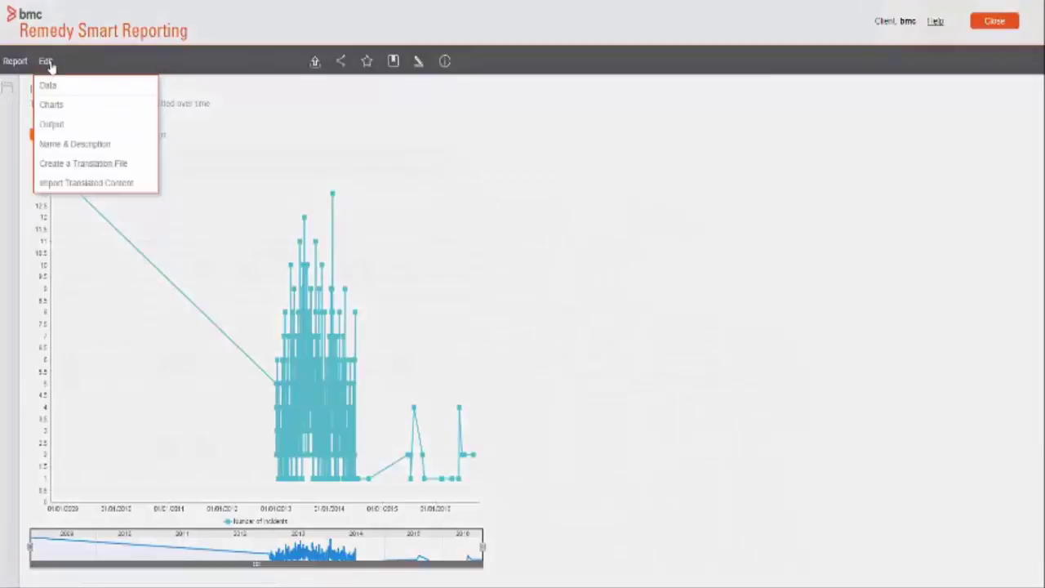
pyautogui.click(50, 127)
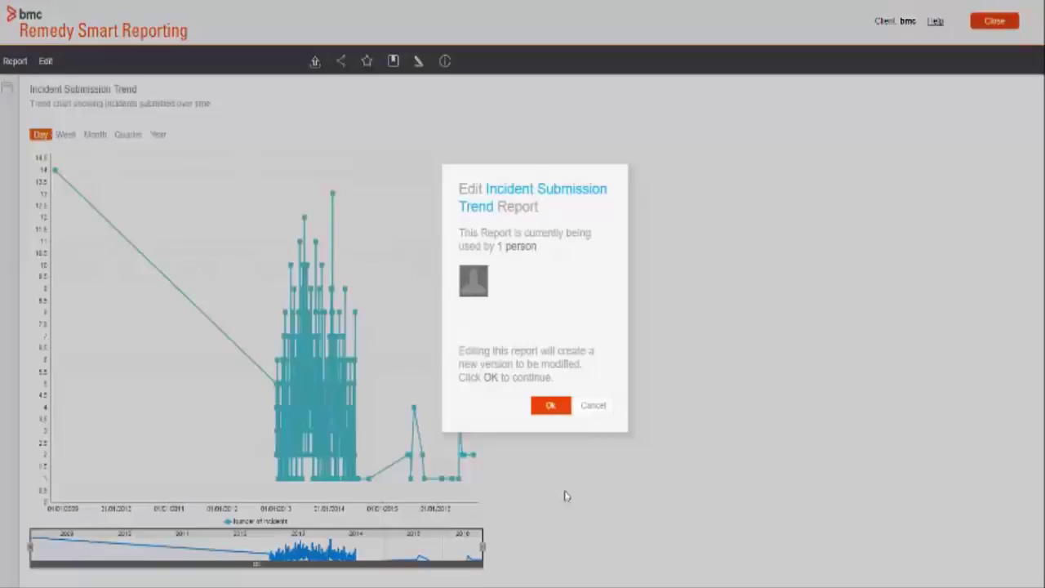
pyautogui.click(550, 406)
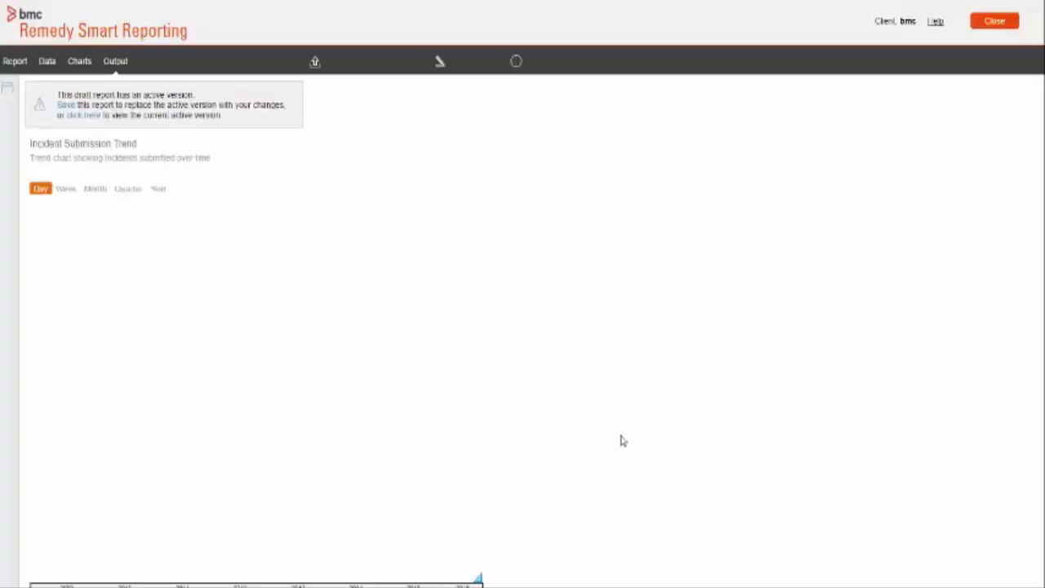
pyautogui.click(68, 107)
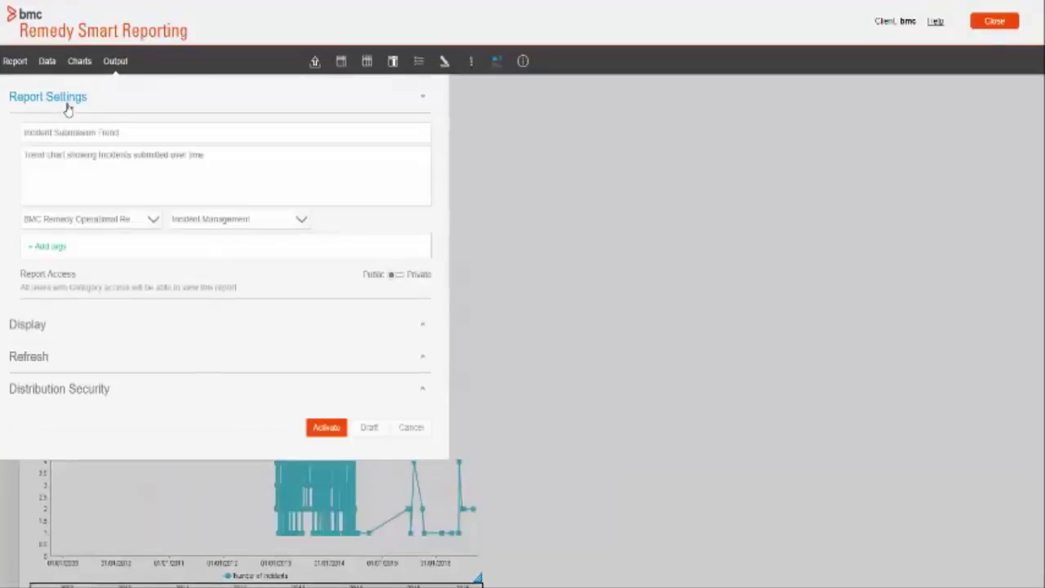
# Step: Turn Email distribution On under Distribution Security
pyautogui.click(56, 399)
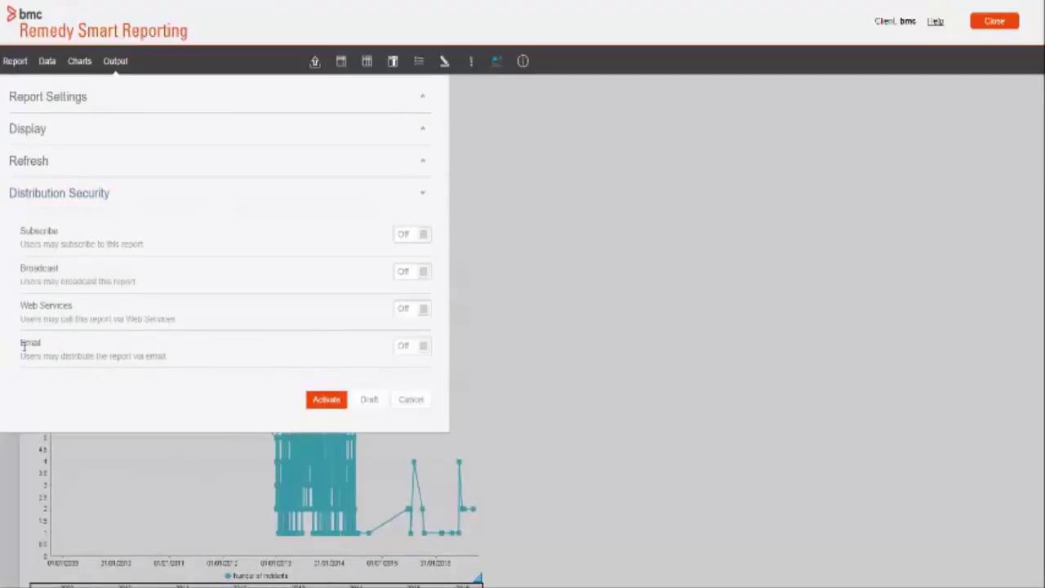
pyautogui.doubleClick(23, 346)
pyautogui.click(189, 368)
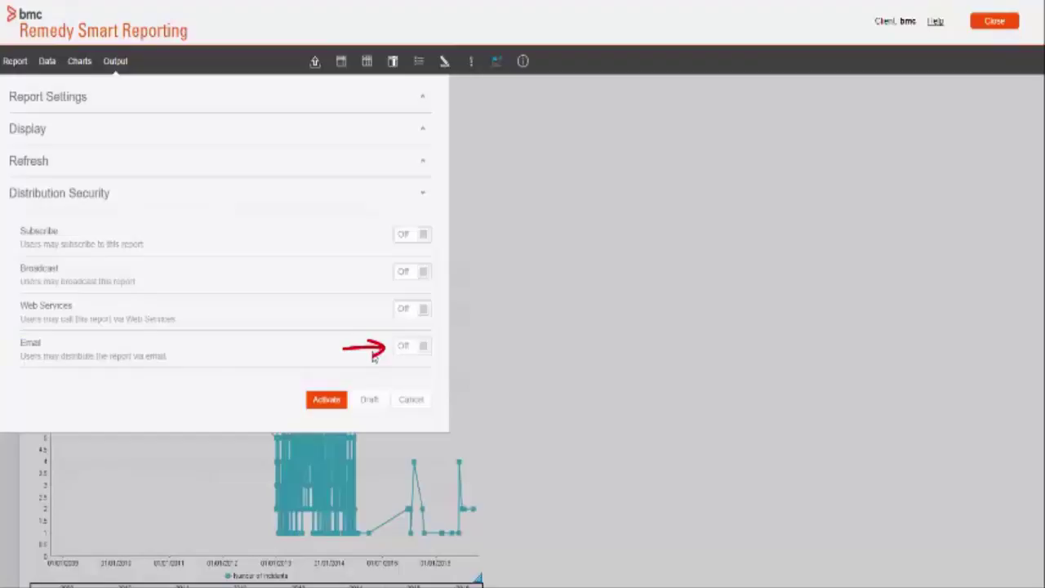
pyautogui.click(400, 348)
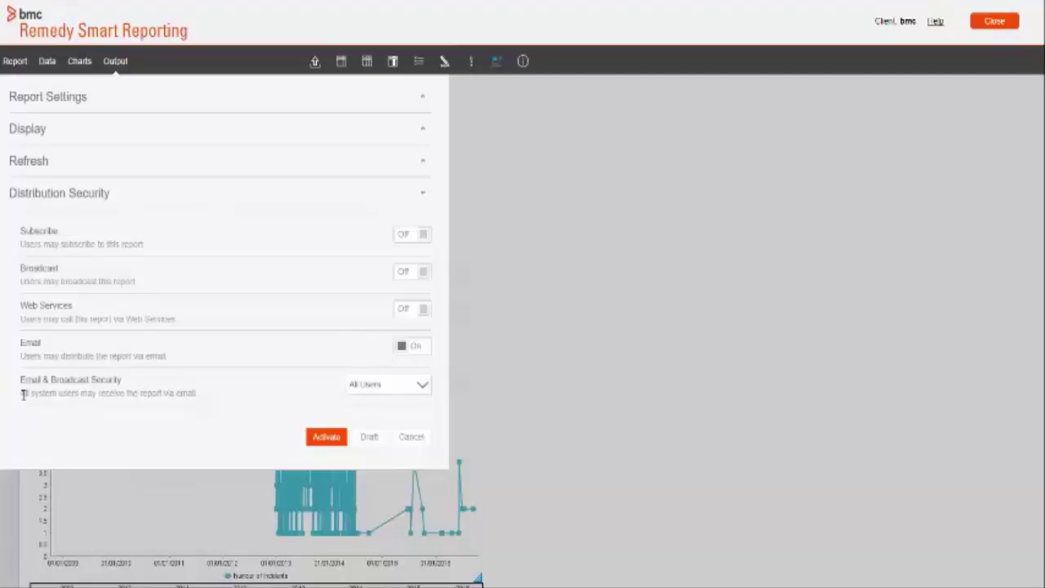
# Step: Set Email & Broadcast Security to Unsecure and activate the new report version
pyautogui.moveTo(23, 395); pyautogui.dragTo(198, 395)
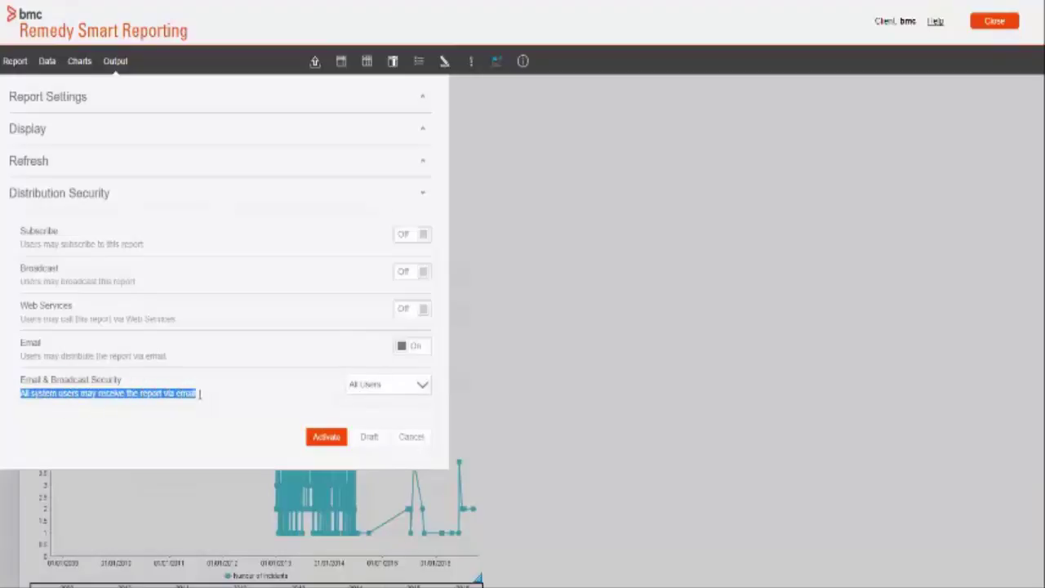
pyautogui.click(359, 391)
pyautogui.click(363, 412)
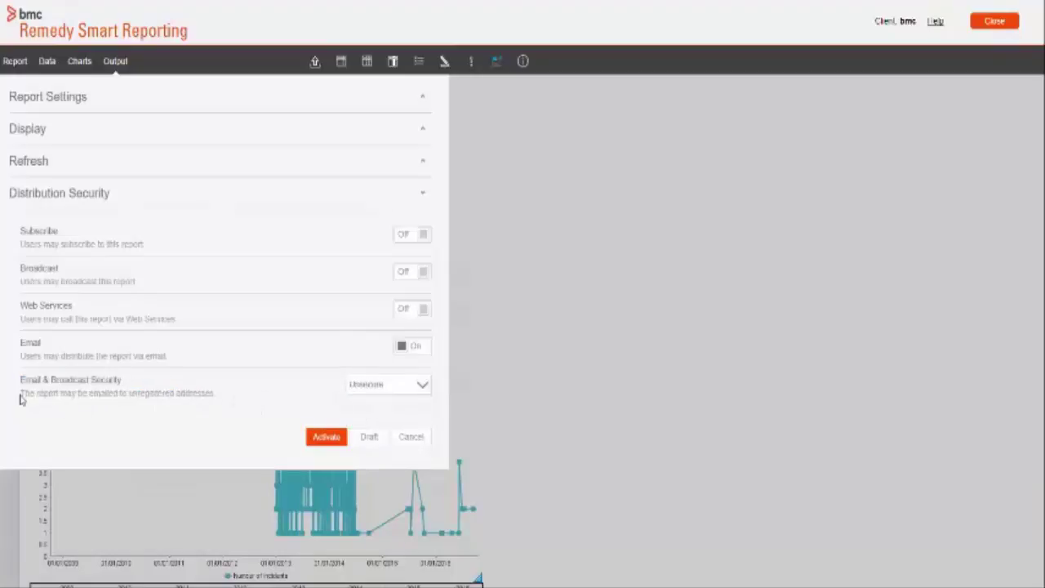
pyautogui.moveTo(23, 395); pyautogui.dragTo(220, 394)
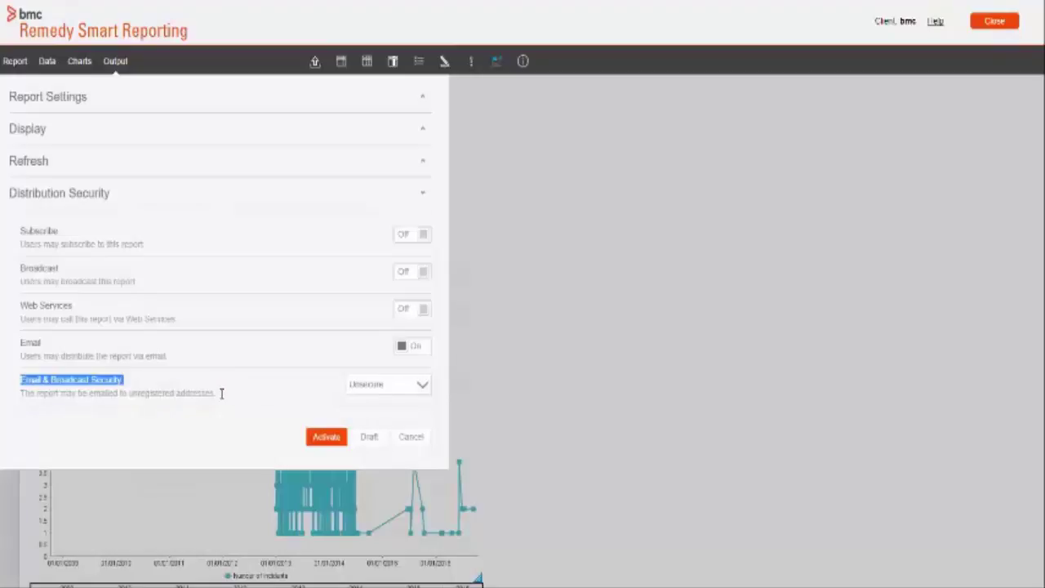
pyautogui.click(223, 402)
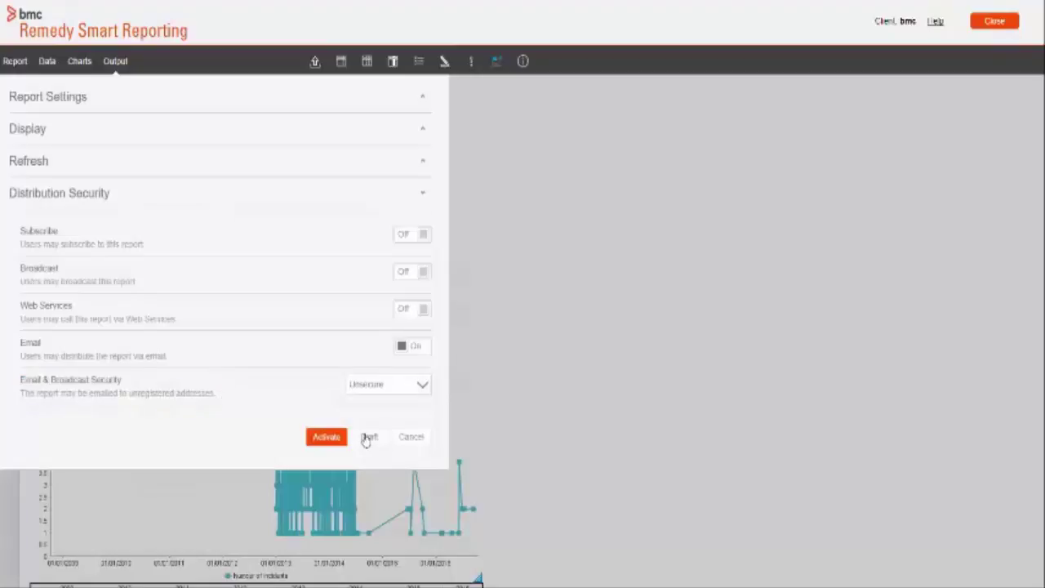
pyautogui.click(366, 386)
pyautogui.click(363, 422)
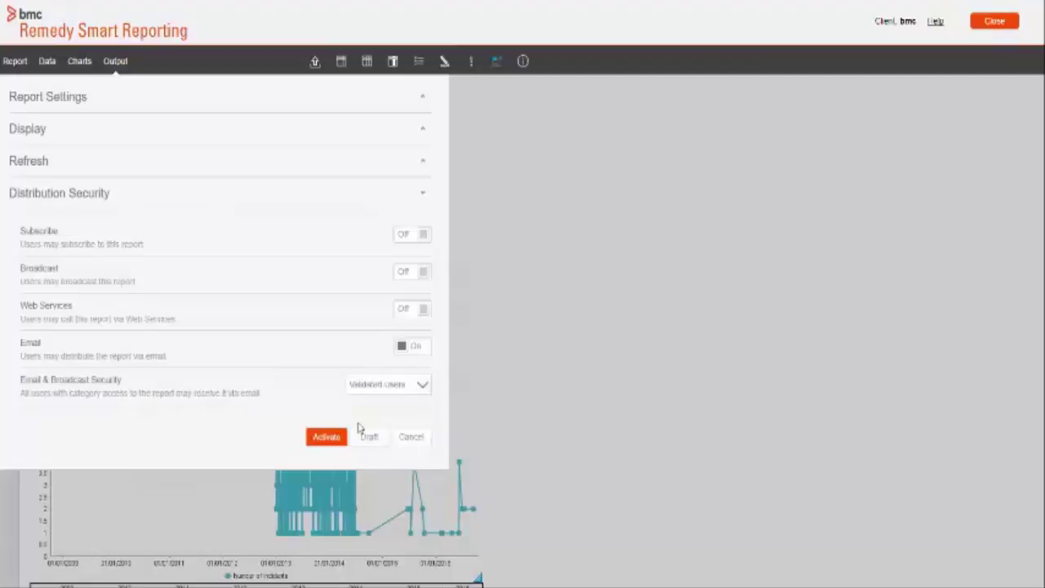
pyautogui.doubleClick(33, 393)
pyautogui.moveTo(31, 395); pyautogui.dragTo(252, 405)
pyautogui.click(277, 399)
pyautogui.click(359, 385)
pyautogui.click(363, 413)
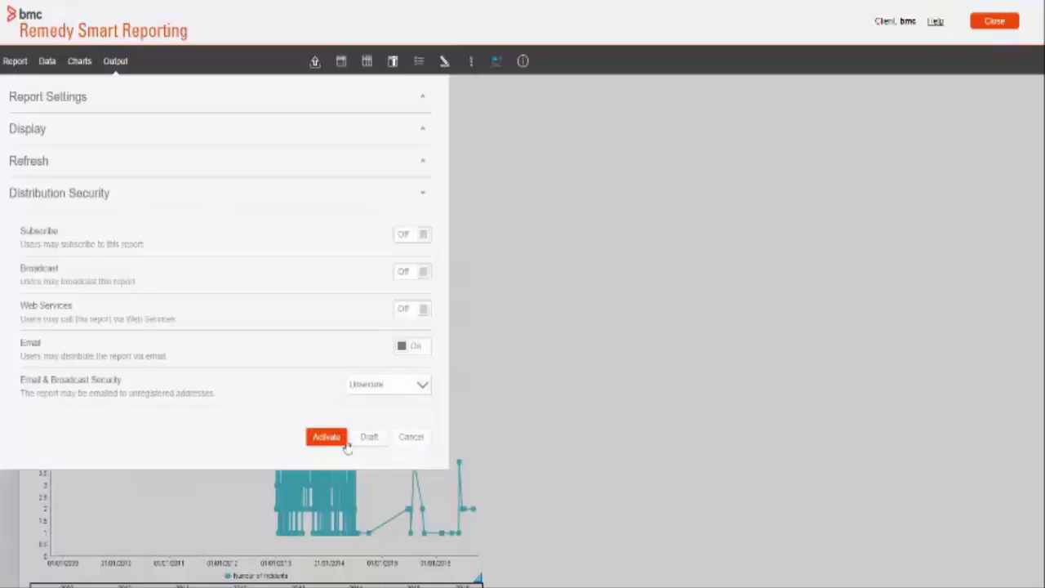
pyautogui.click(321, 438)
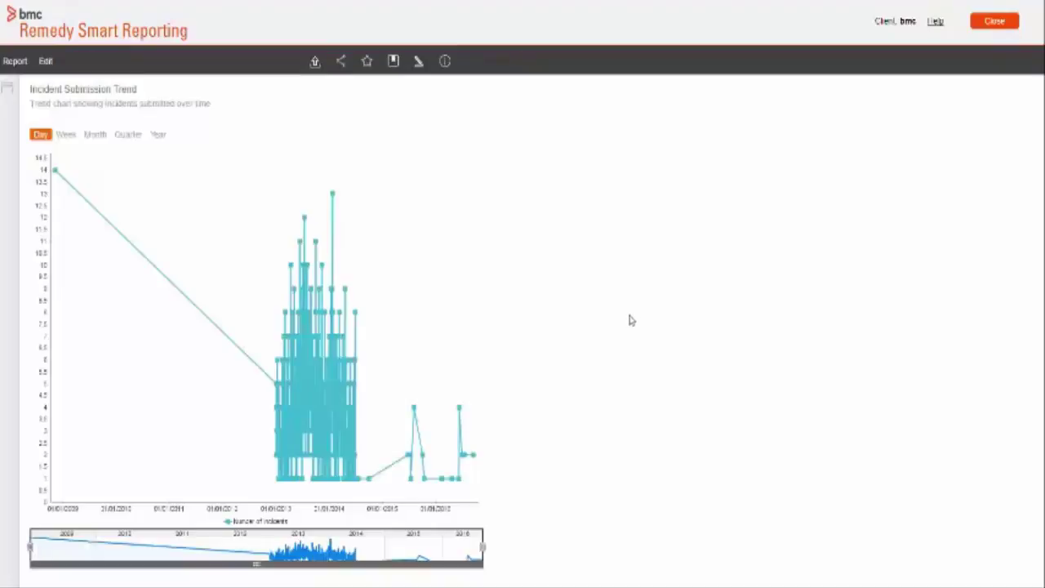
# Step: Share the report by email, adding one recipient's e-mail address
pyautogui.scroll(-2, 635, 320)
pyautogui.scroll(2, 635, 320)
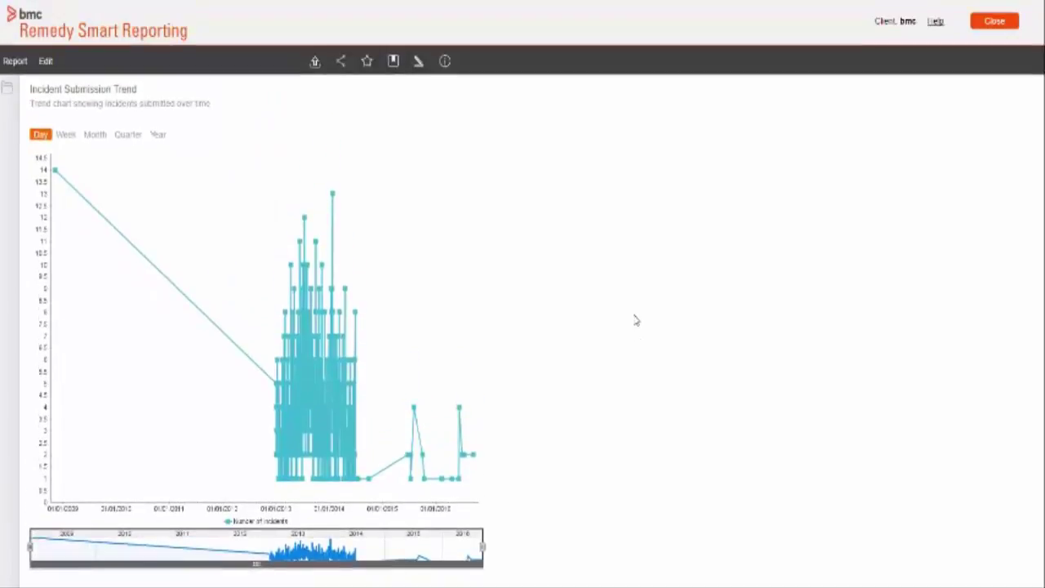
pyautogui.click(341, 61)
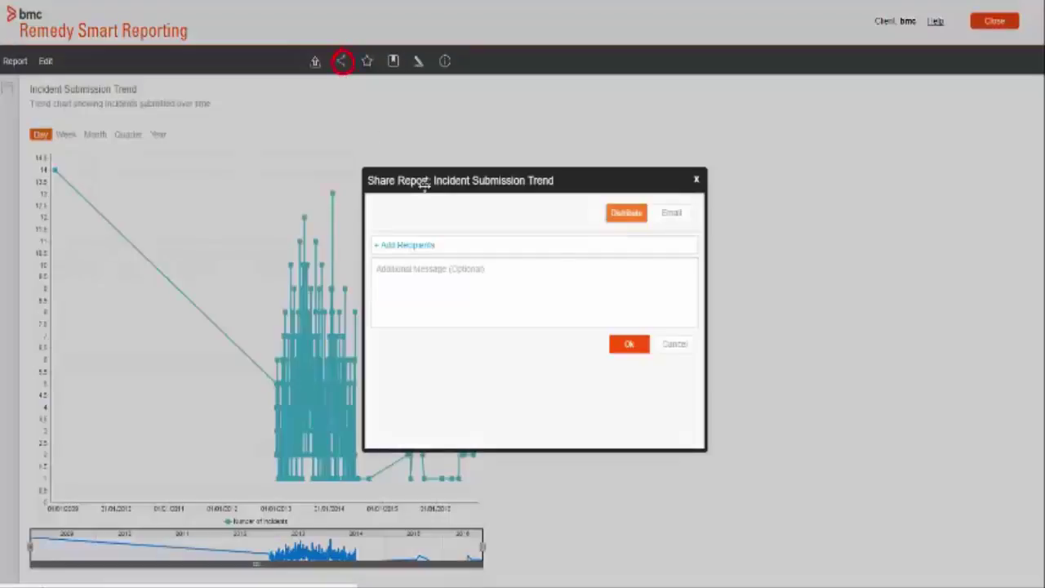
pyautogui.click(669, 215)
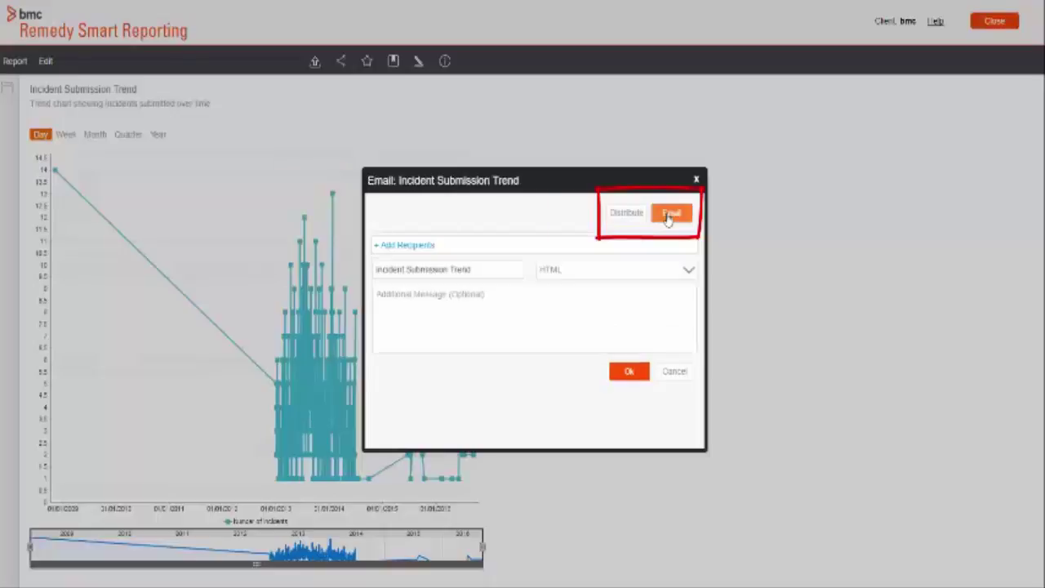
pyautogui.click(388, 245)
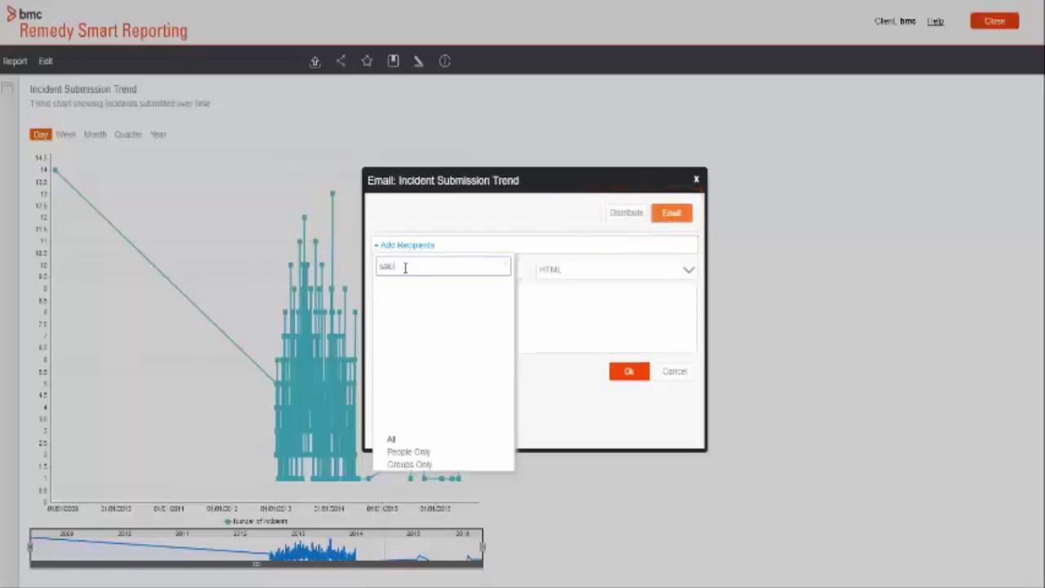
pyautogui.press('Return')
# Step: Add the message 'test report', choose PDF format, and send the email
pyautogui.click(414, 313)
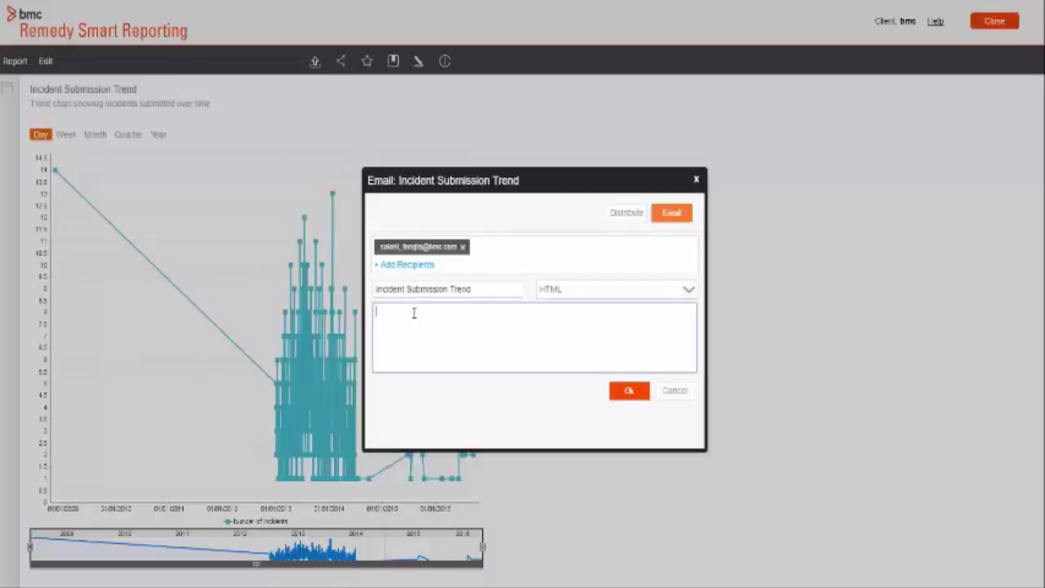
pyautogui.write('test report')
pyautogui.click(559, 292)
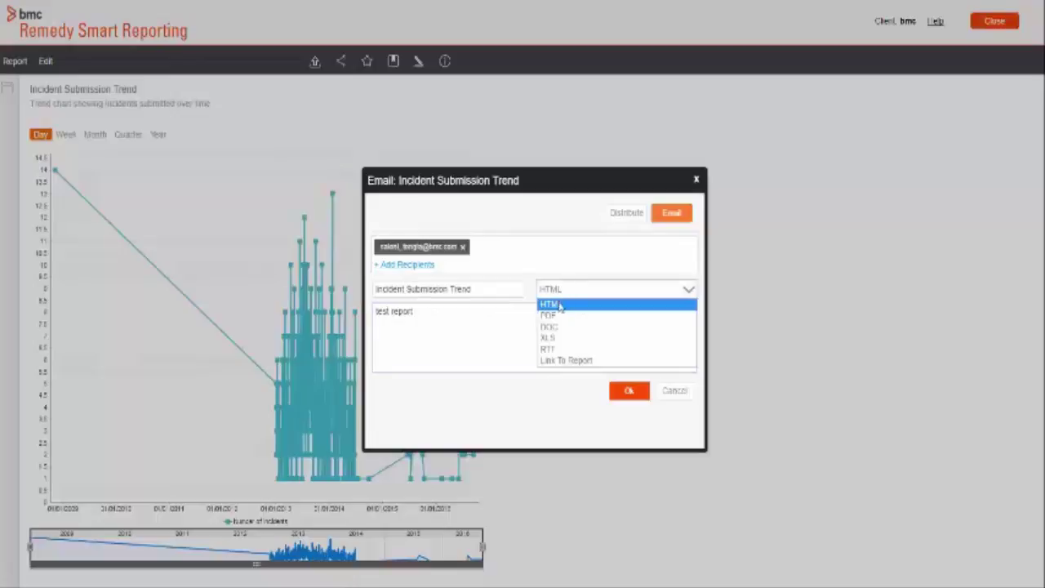
pyautogui.click(558, 316)
pyautogui.click(443, 321)
pyautogui.hotkey('ctrl', 'a')
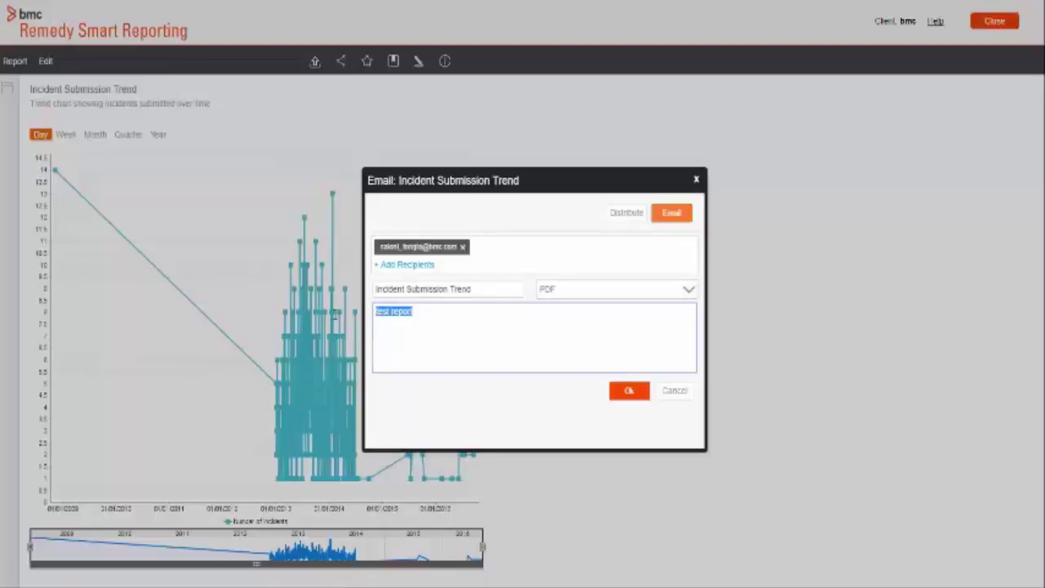
pyautogui.click(487, 331)
pyautogui.click(630, 392)
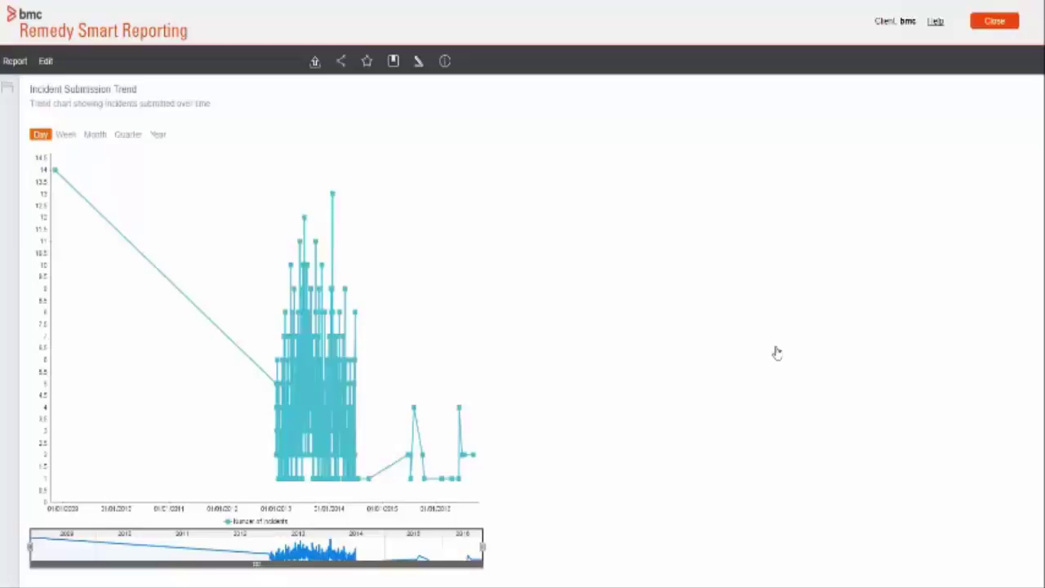
# Step: Share the report with the CMDB User group and one more recipient
pyautogui.click(342, 64)
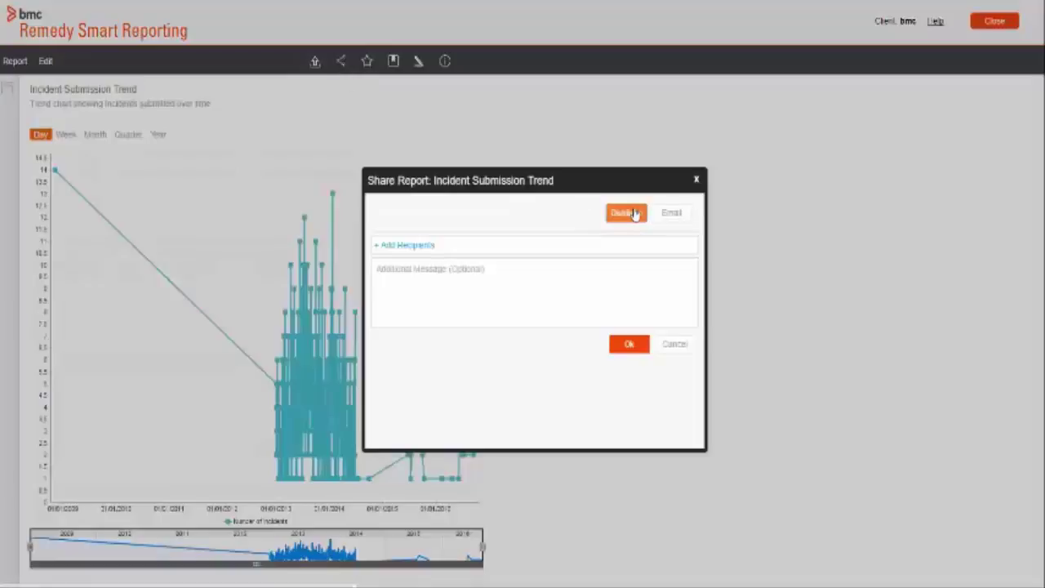
pyautogui.click(412, 247)
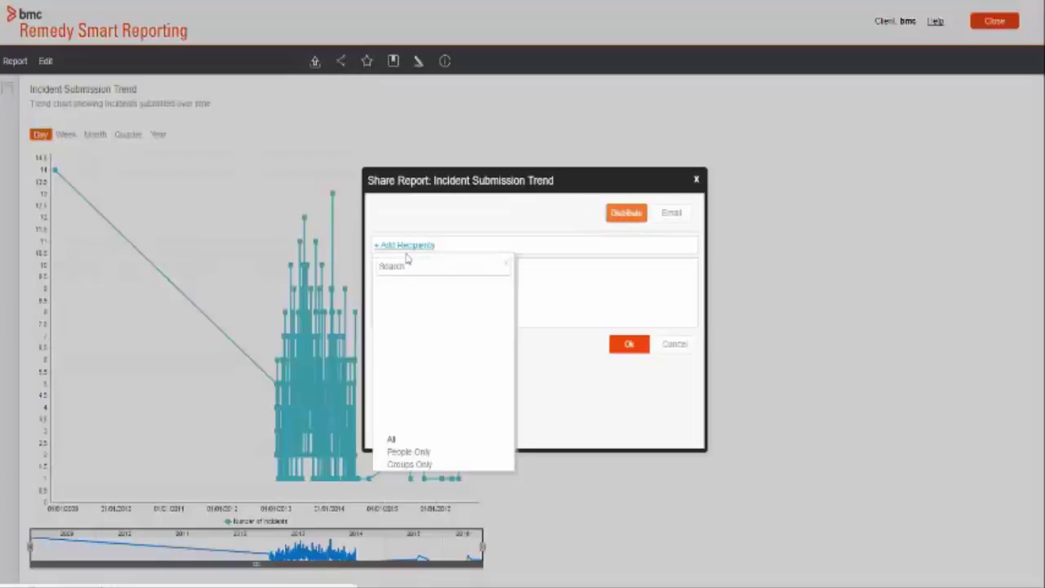
pyautogui.click(412, 266)
pyautogui.write('bob')
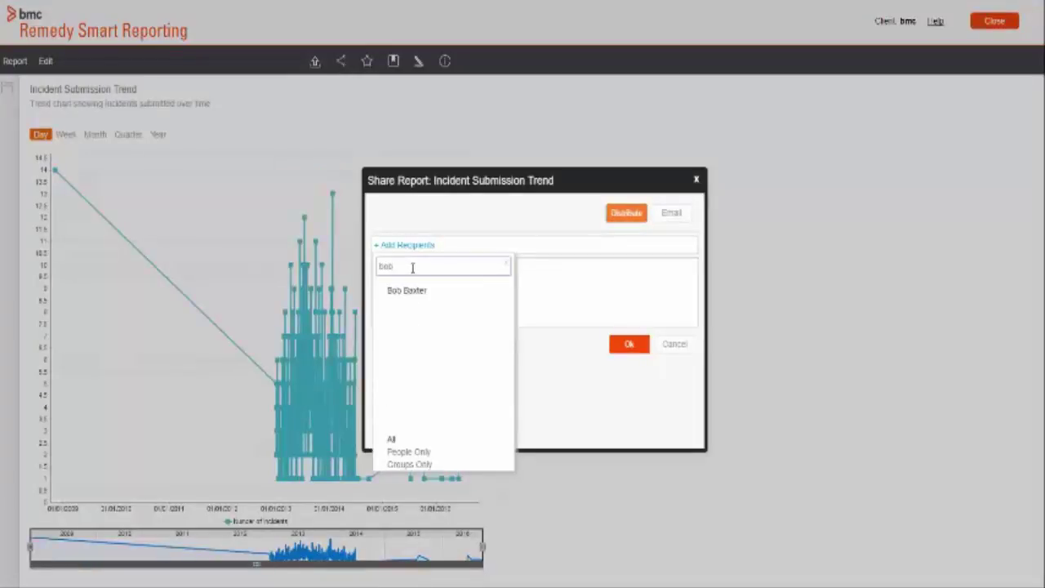
pyautogui.hotkey('ctrl', 'a')
pyautogui.write('s')
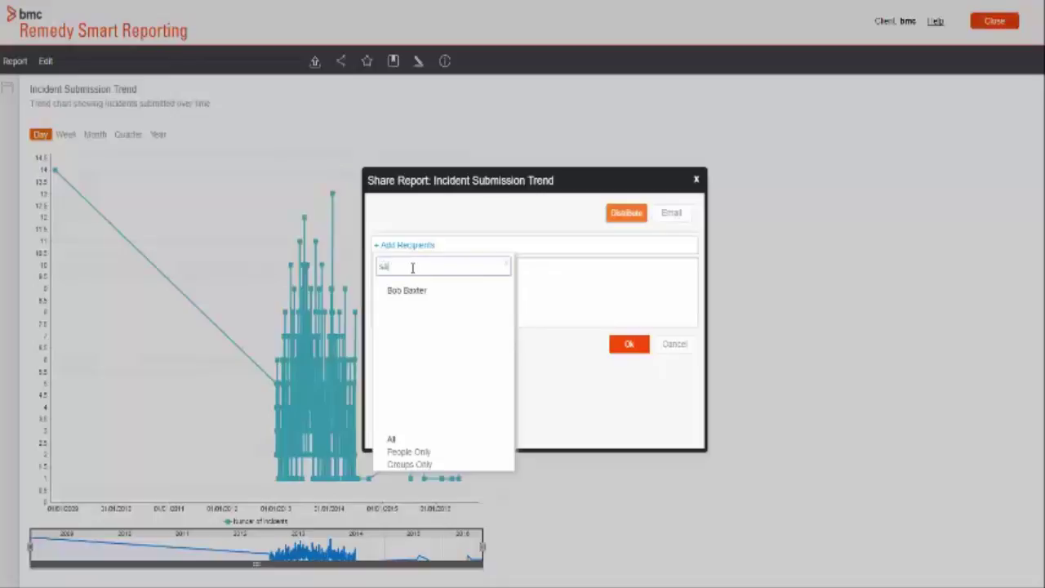
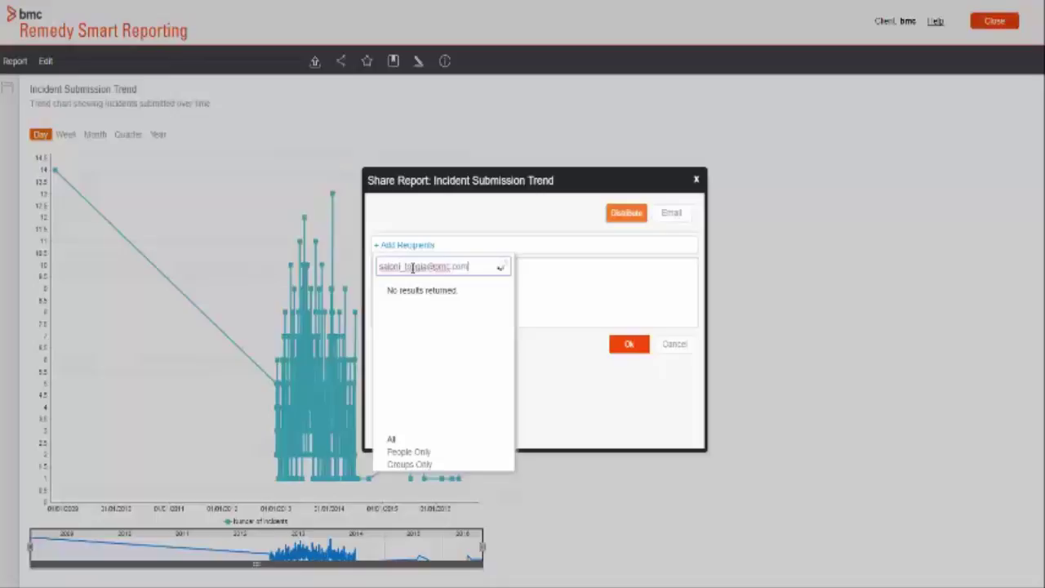
pyautogui.hotkey('ctrl', 'a')
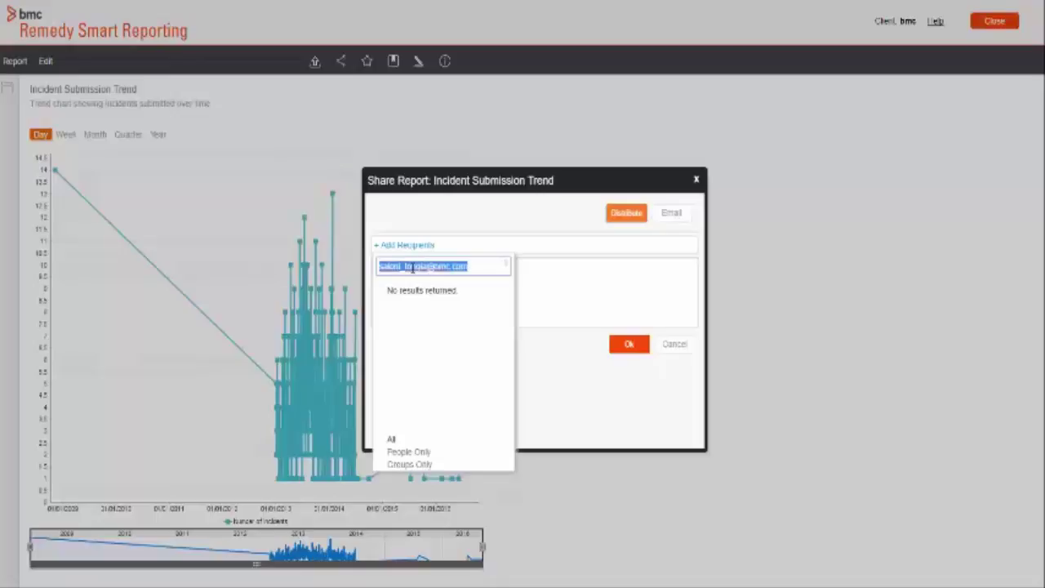
pyautogui.press('BackSpace')
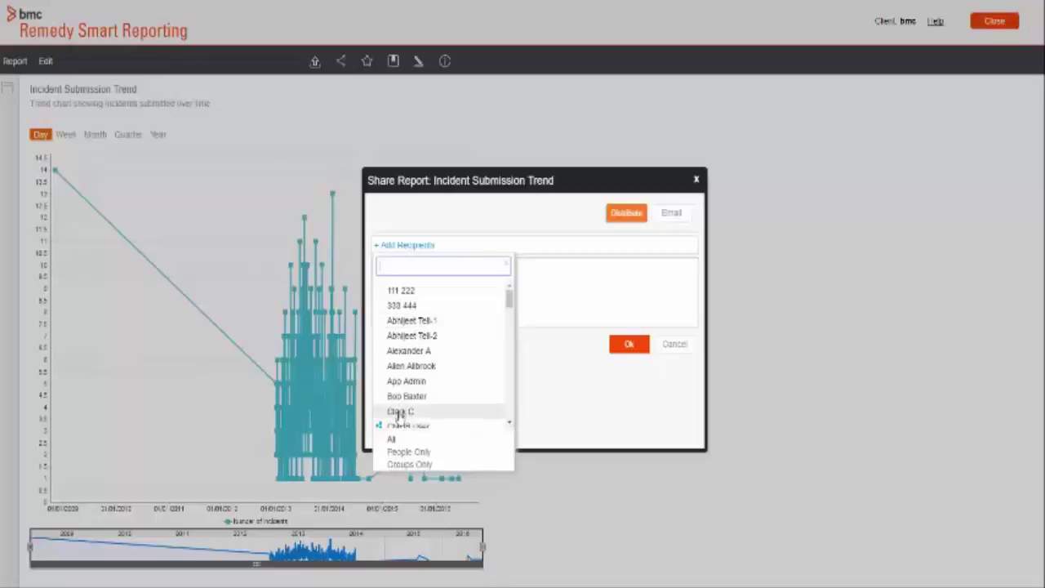
pyautogui.click(398, 426)
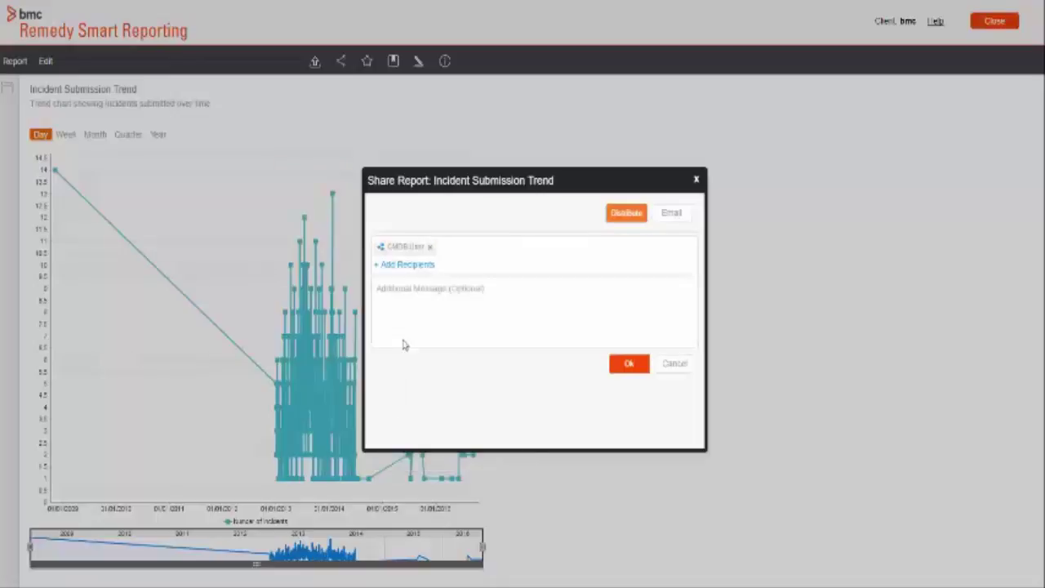
pyautogui.click(403, 265)
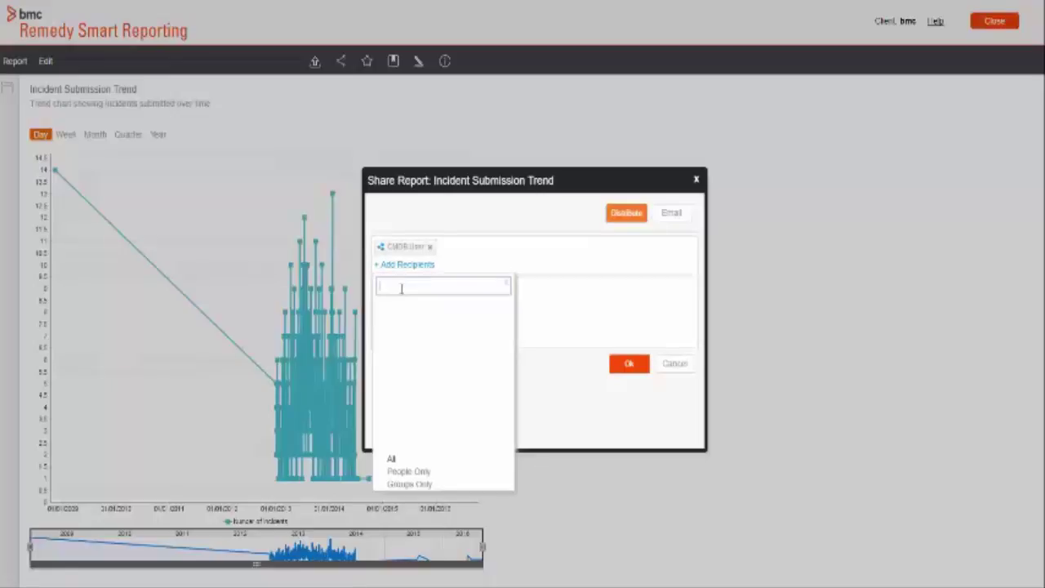
pyautogui.click(403, 312)
# Step: Send the share with message 'Report Sharing', then create a new editable report version
pyautogui.write('Report Sharing')
pyautogui.click(627, 363)
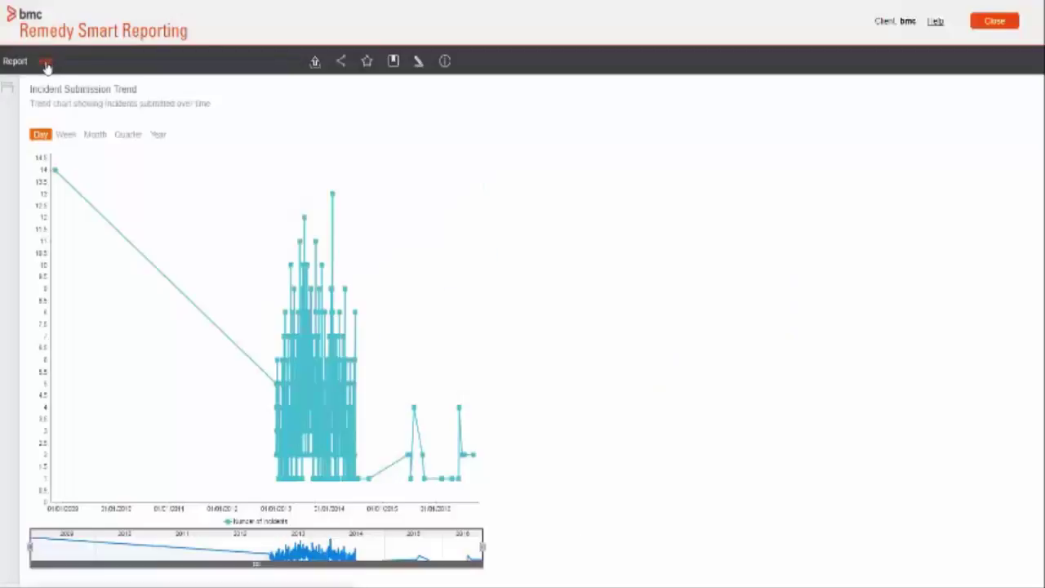
pyautogui.click(46, 62)
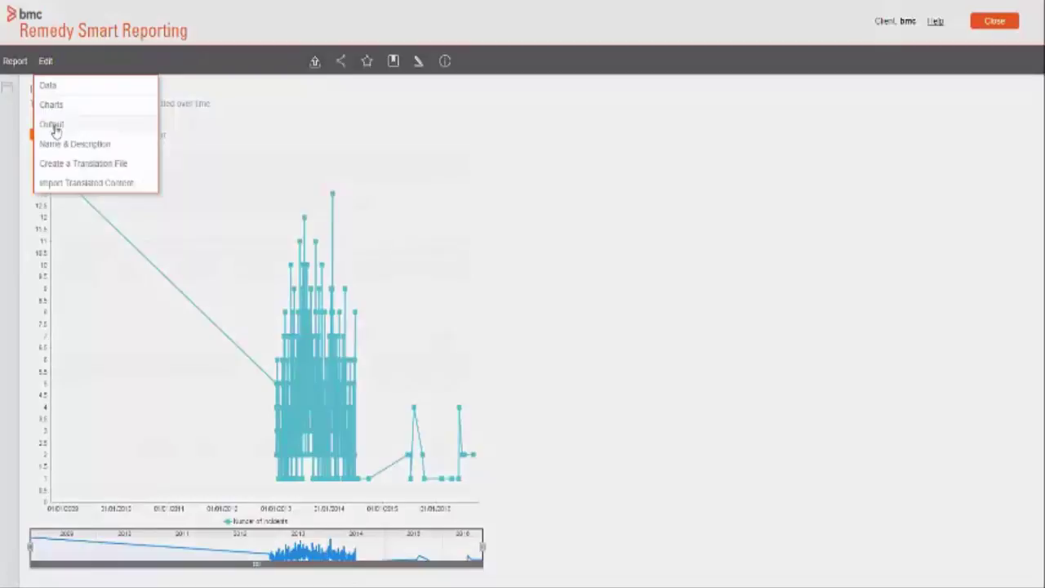
pyautogui.click(54, 87)
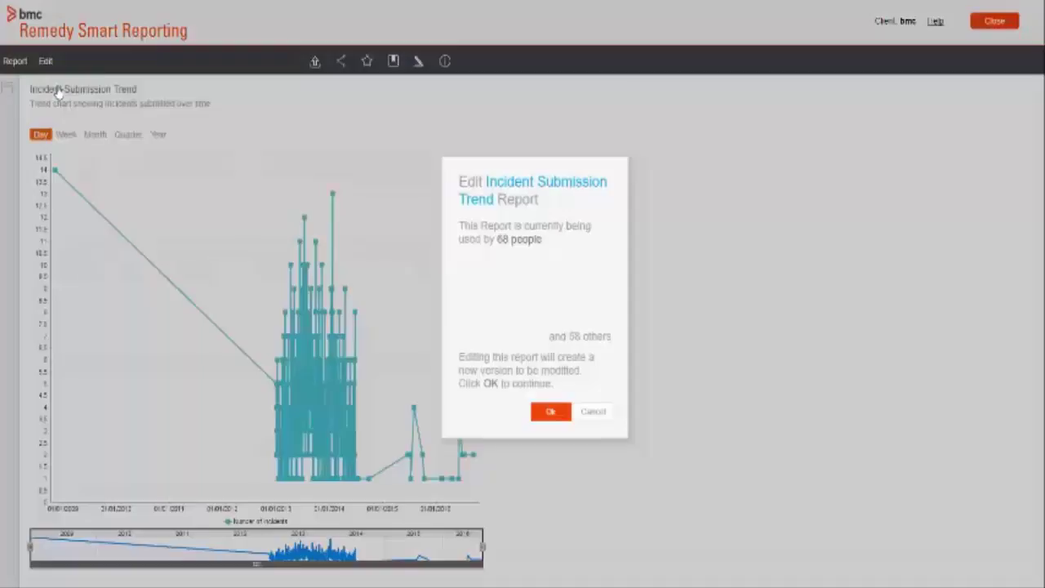
pyautogui.click(550, 416)
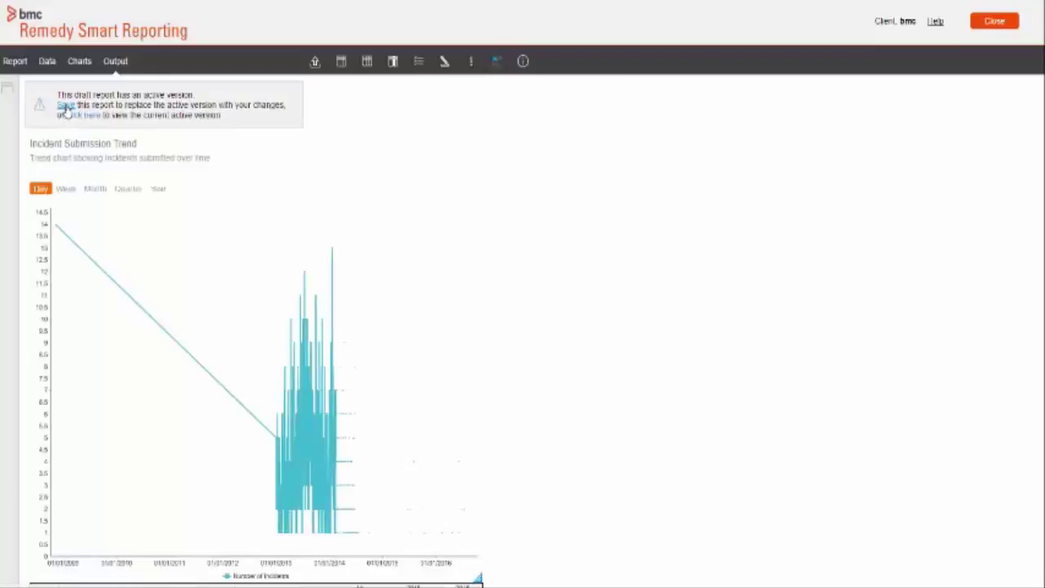
# Step: Save the draft, switch Broadcast distribution On, and activate the new version
pyautogui.click(65, 109)
pyautogui.click(35, 389)
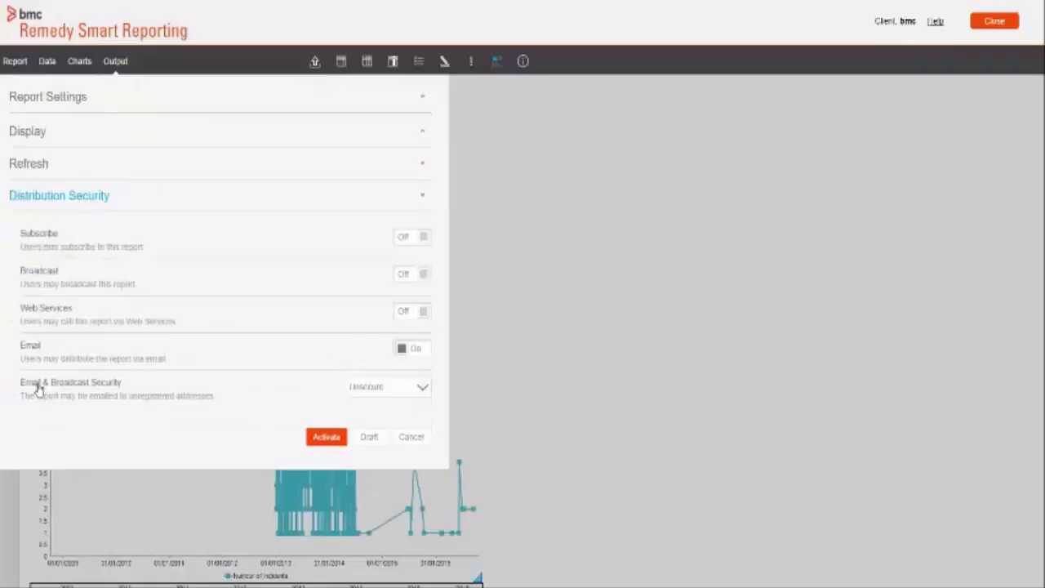
pyautogui.click(403, 278)
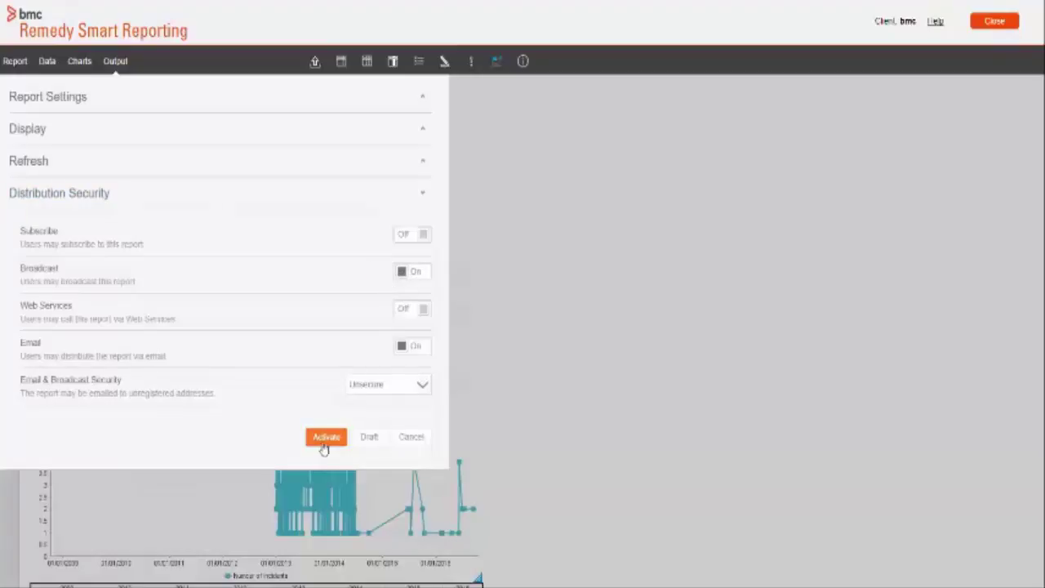
pyautogui.click(325, 438)
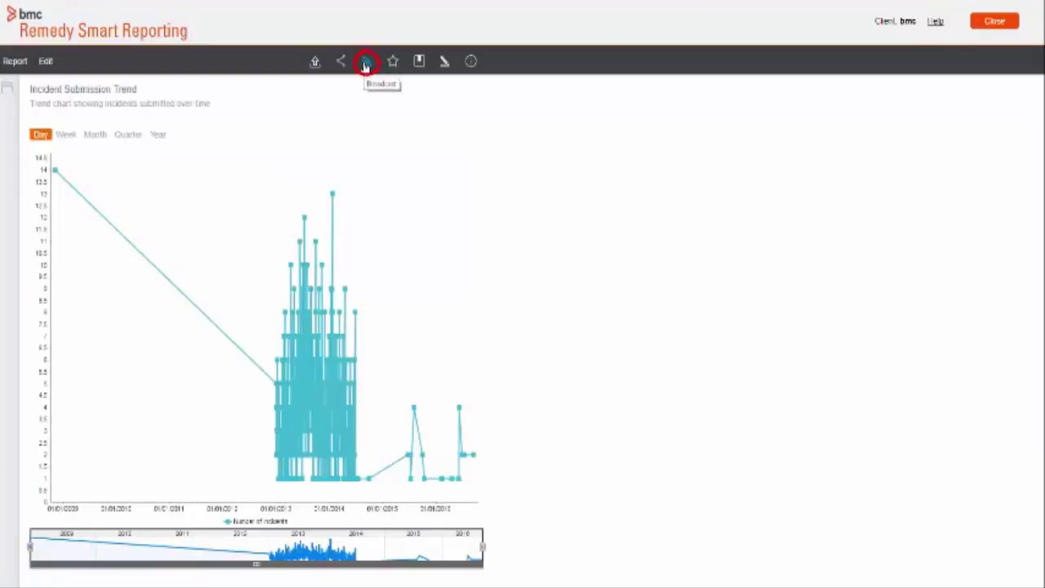
# Step: Create a new broadcast for the report and add one person as recipient
pyautogui.click(366, 64)
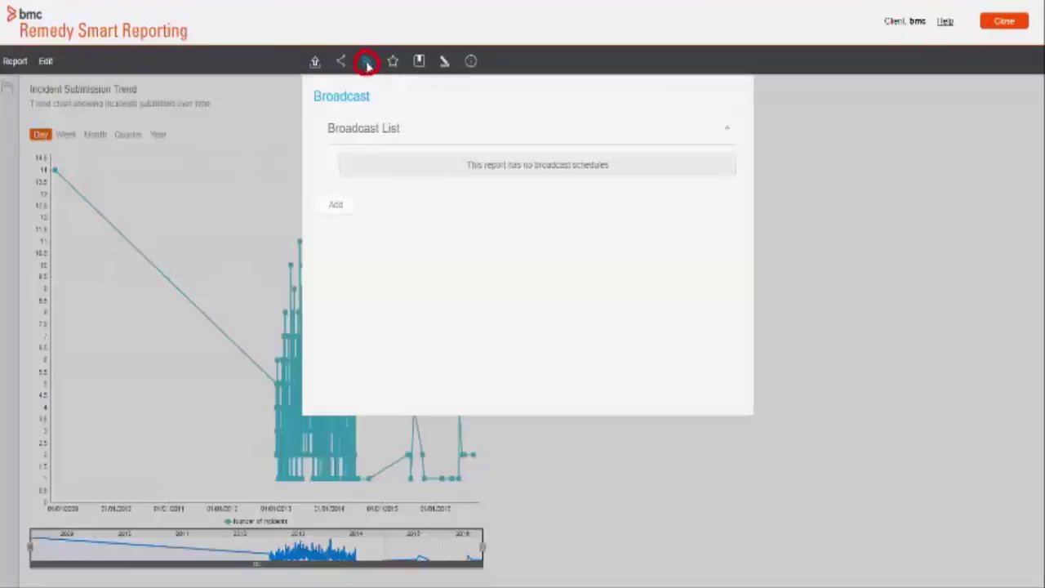
pyautogui.click(335, 210)
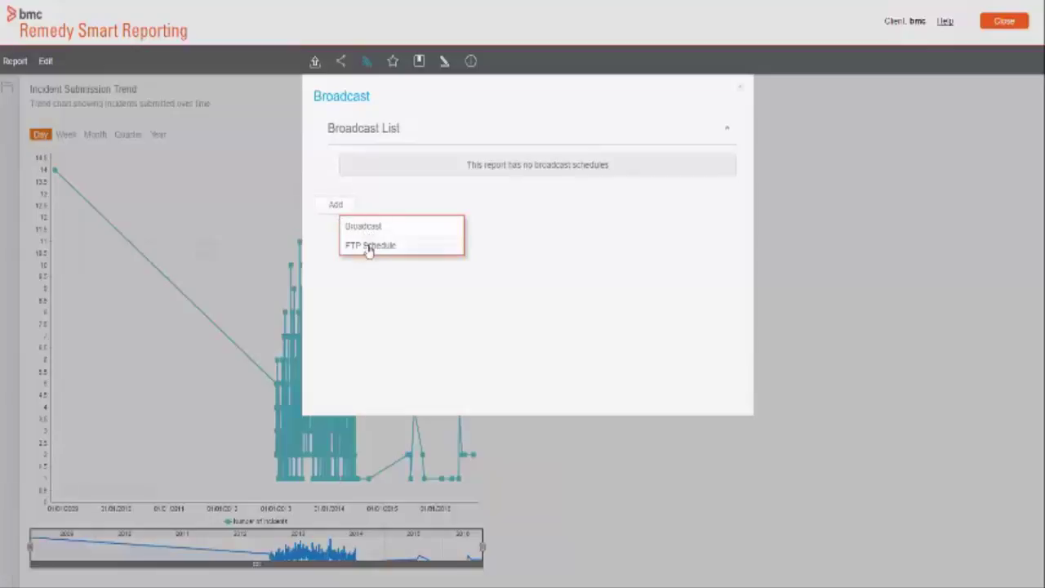
pyautogui.click(367, 227)
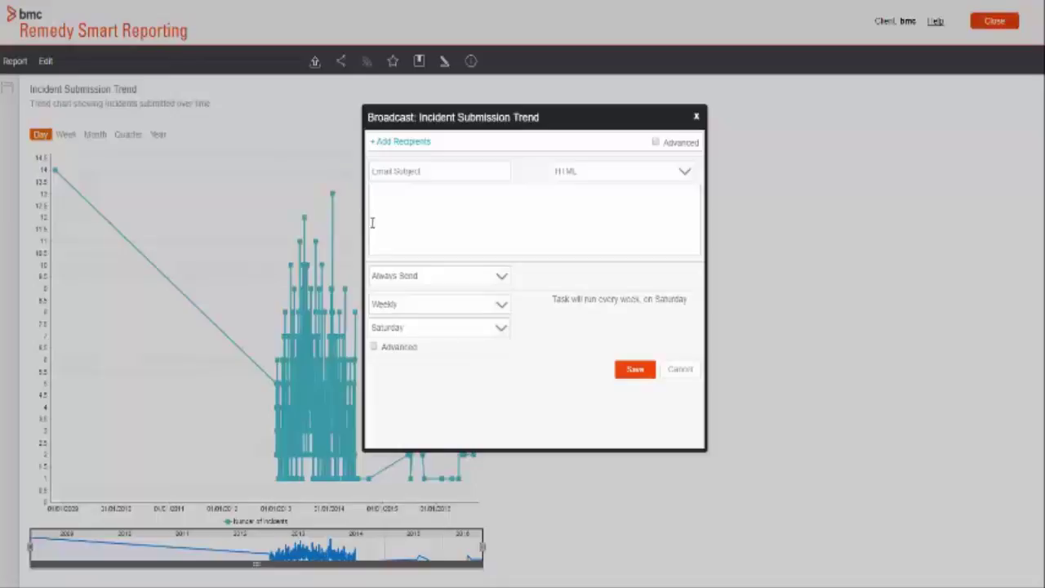
pyautogui.click(375, 142)
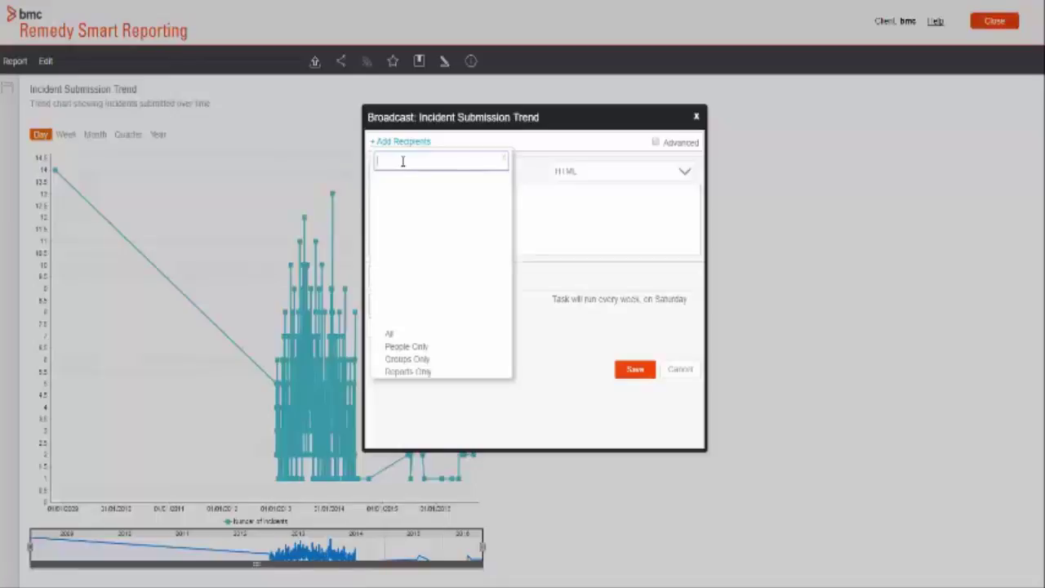
pyautogui.write('Bob')
pyautogui.click(402, 183)
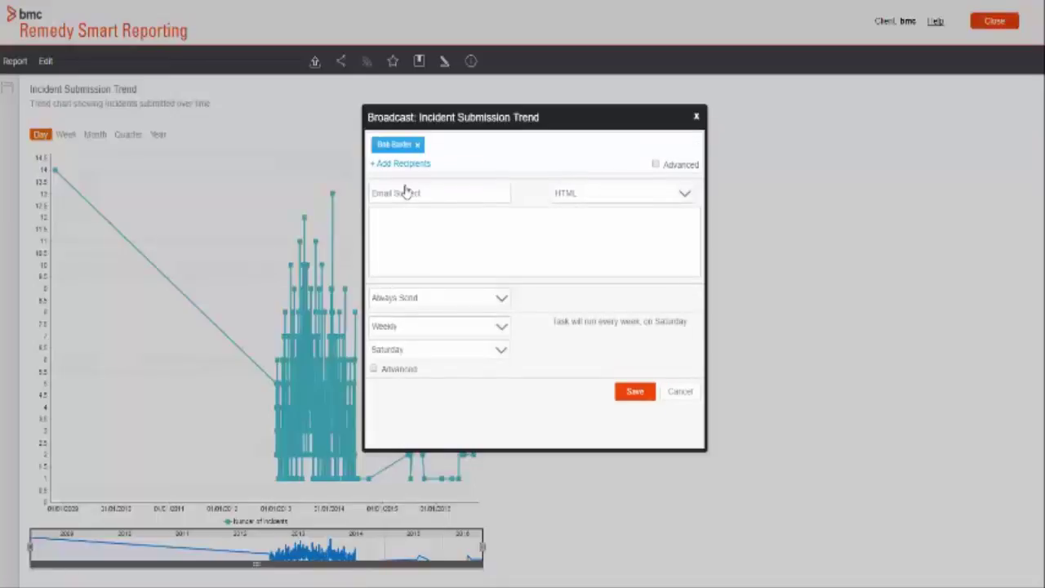
# Step: Set subject 'Broadcast email', message 'testing Broadcast email', and PDF format
pyautogui.click(404, 193)
pyautogui.write('Broadcast email')
pyautogui.click(398, 233)
pyautogui.write('testing Broadcast email')
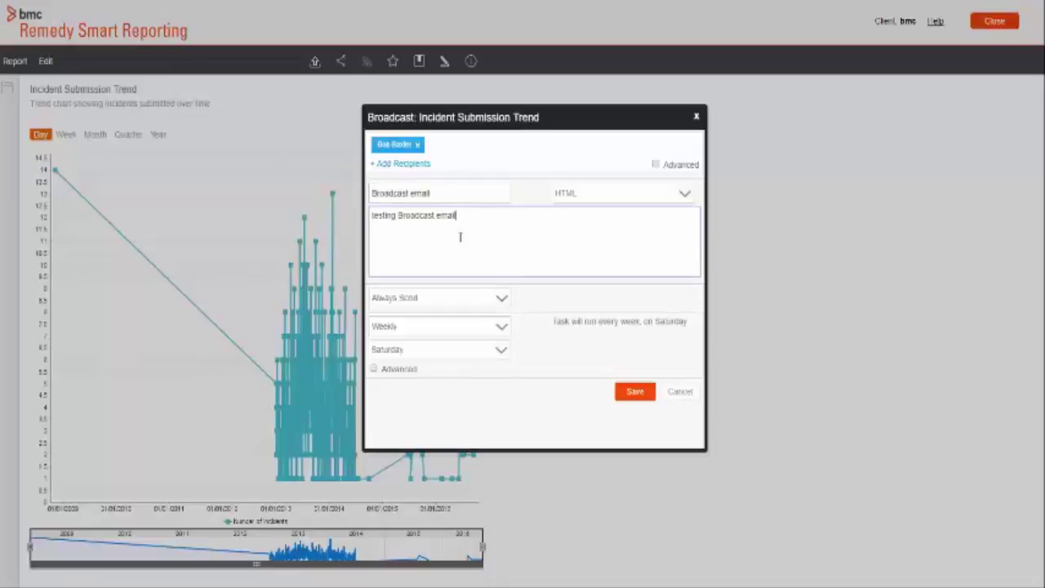
pyautogui.click(620, 202)
pyautogui.click(597, 221)
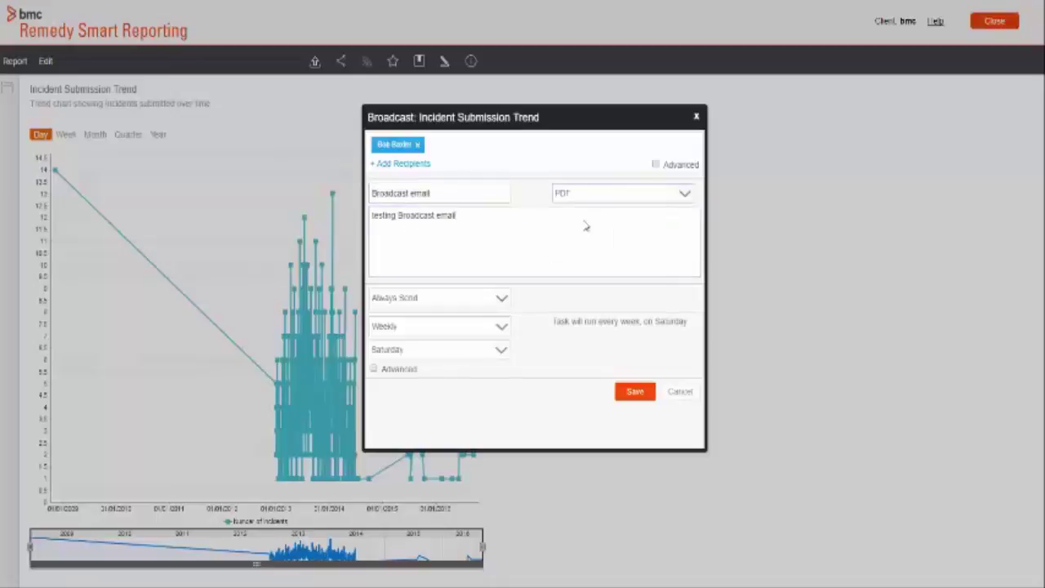
# Step: Send only if the delivery rule is met: Assignee Support Company equals Calbro Services
pyautogui.click(401, 303)
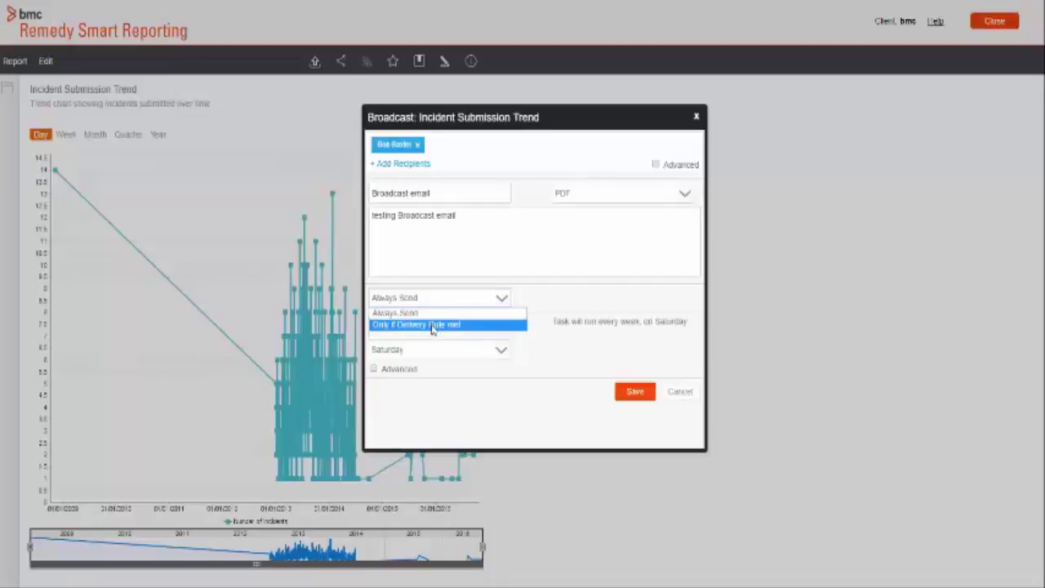
pyautogui.click(433, 325)
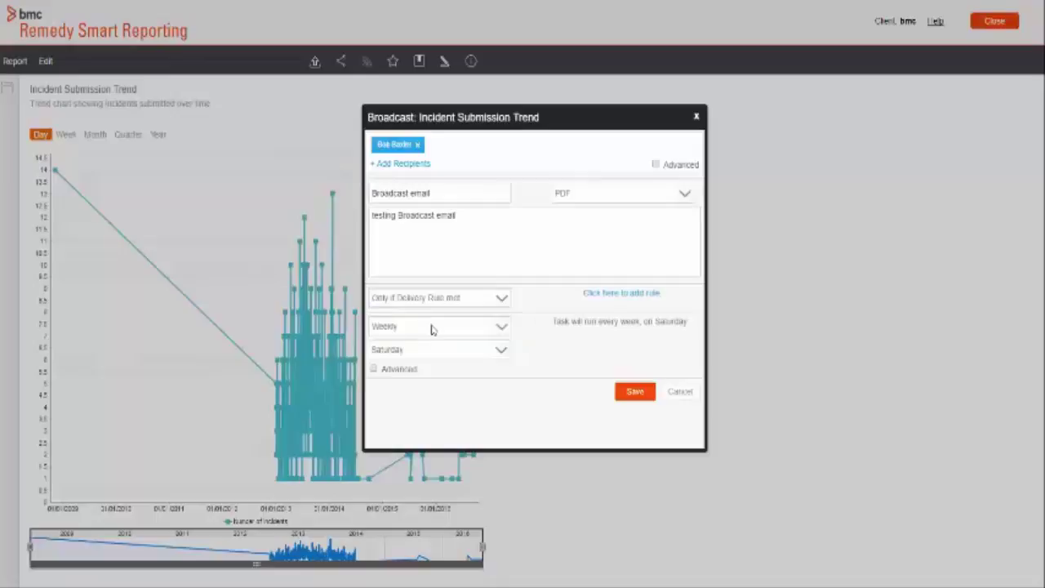
pyautogui.click(606, 294)
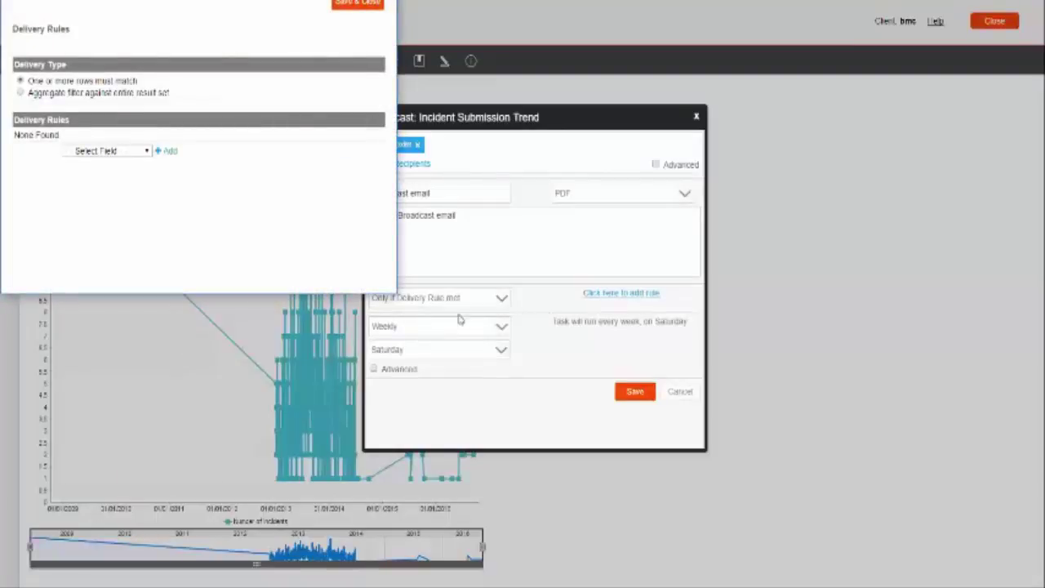
pyautogui.click(98, 153)
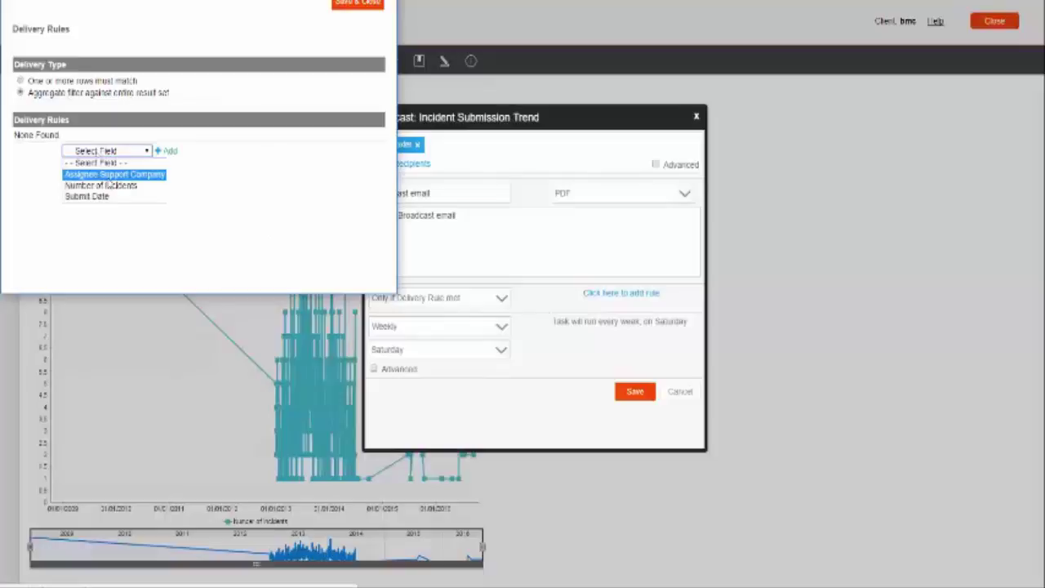
pyautogui.click(107, 175)
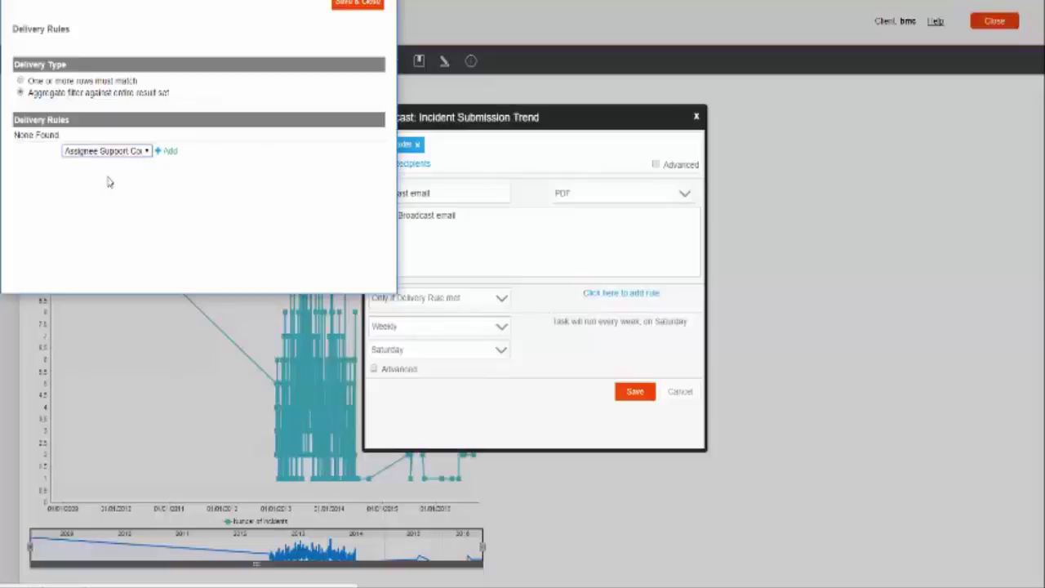
pyautogui.click(168, 153)
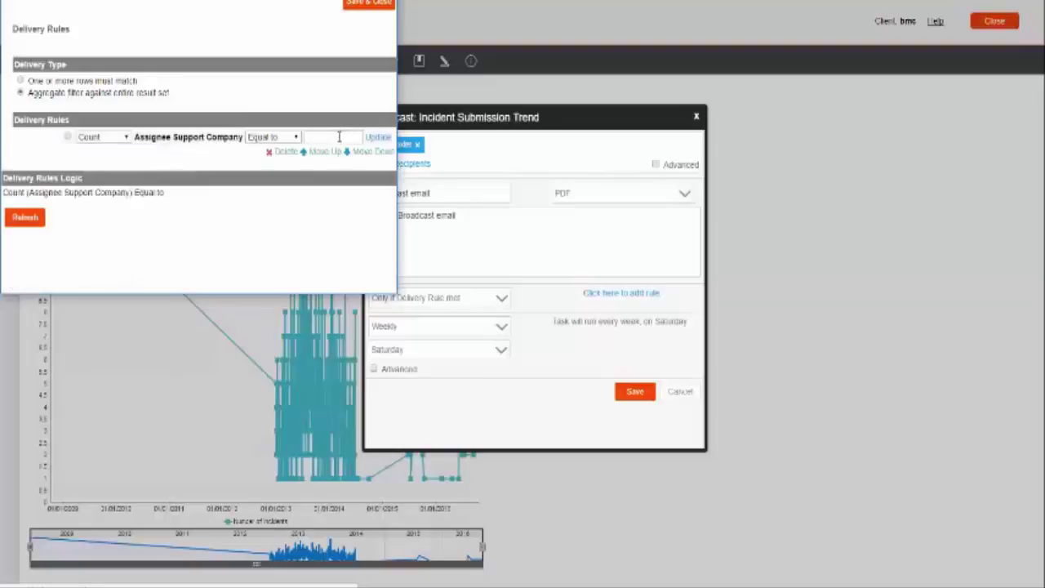
pyautogui.click(313, 136)
pyautogui.write('Calbro')
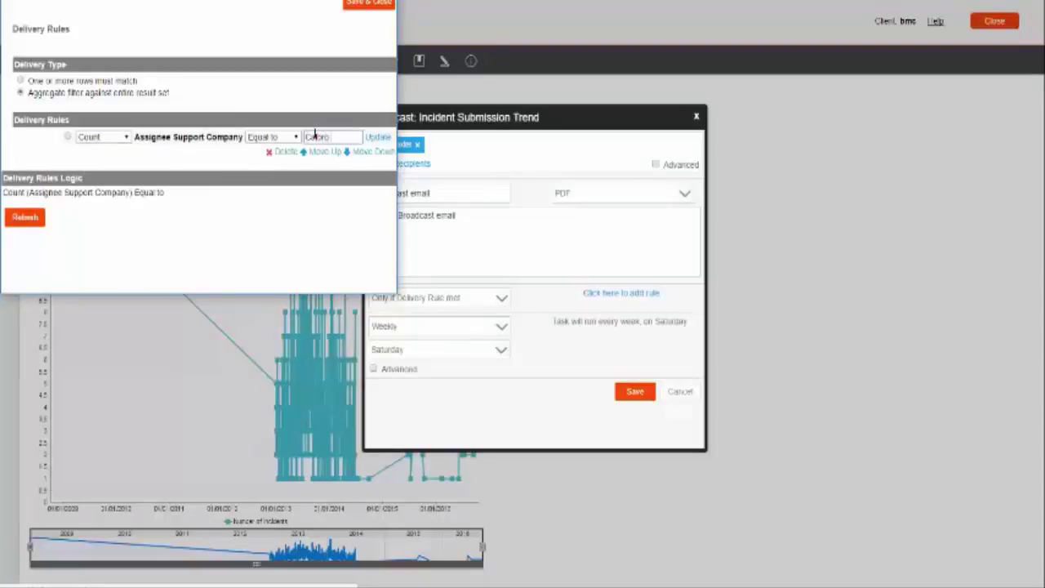
pyautogui.write(' Services')
pyautogui.click(286, 178)
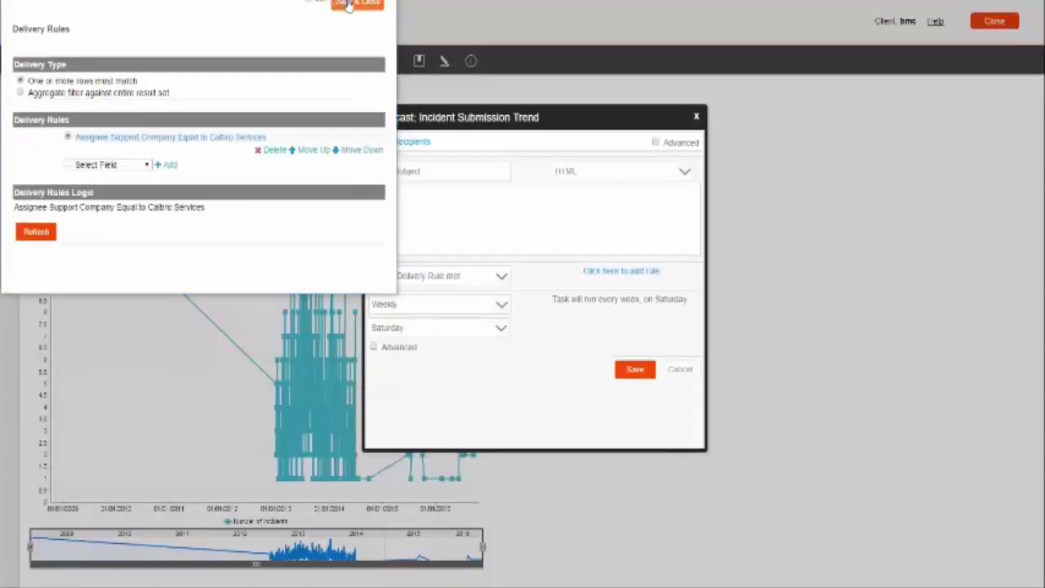
pyautogui.click(350, 3)
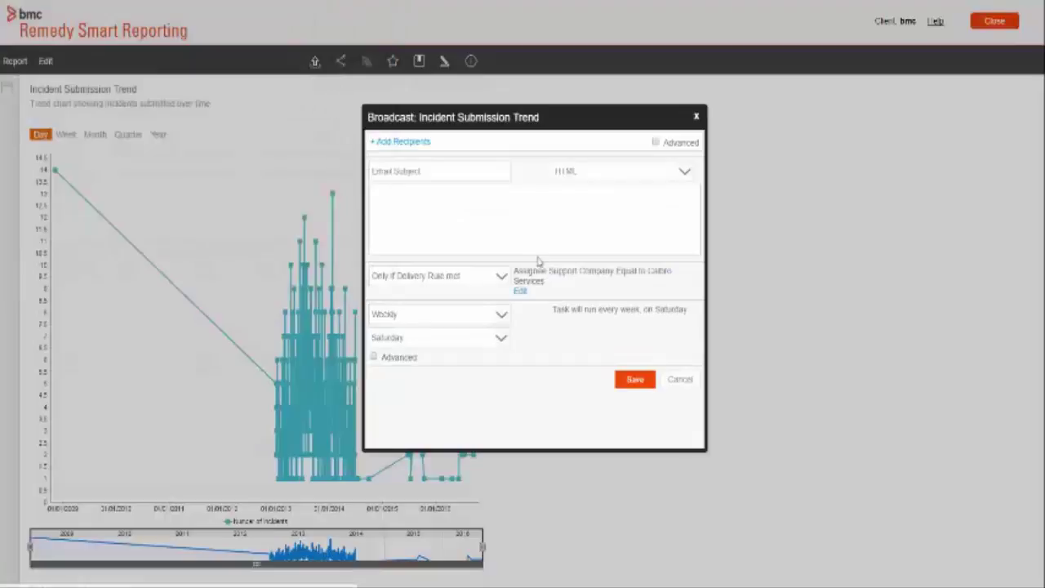
# Step: Change the broadcast frequency from Weekly to every 30 minutes
pyautogui.moveTo(521, 271); pyautogui.dragTo(543, 281)
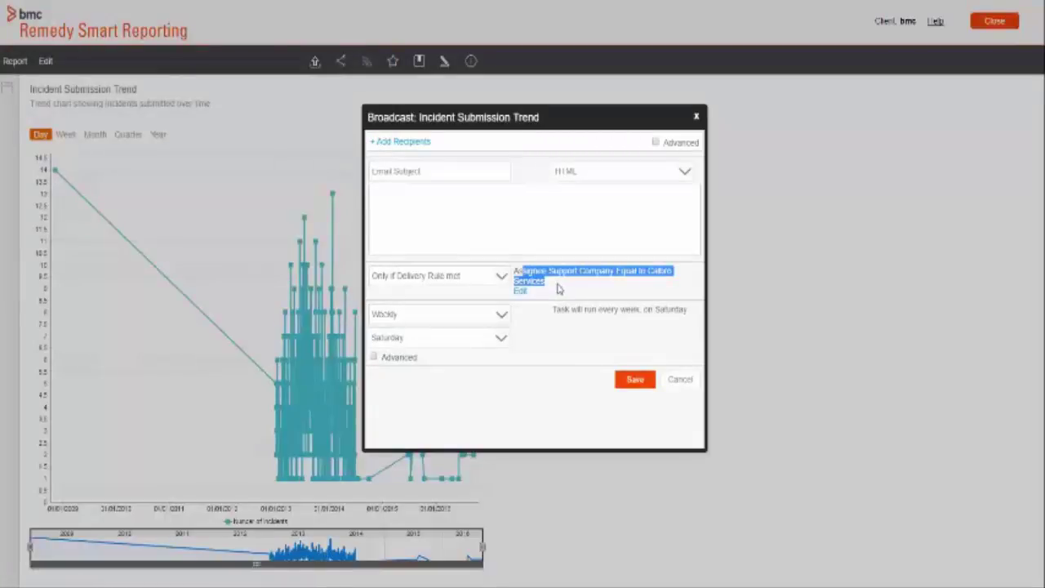
pyautogui.click(559, 287)
pyautogui.click(465, 317)
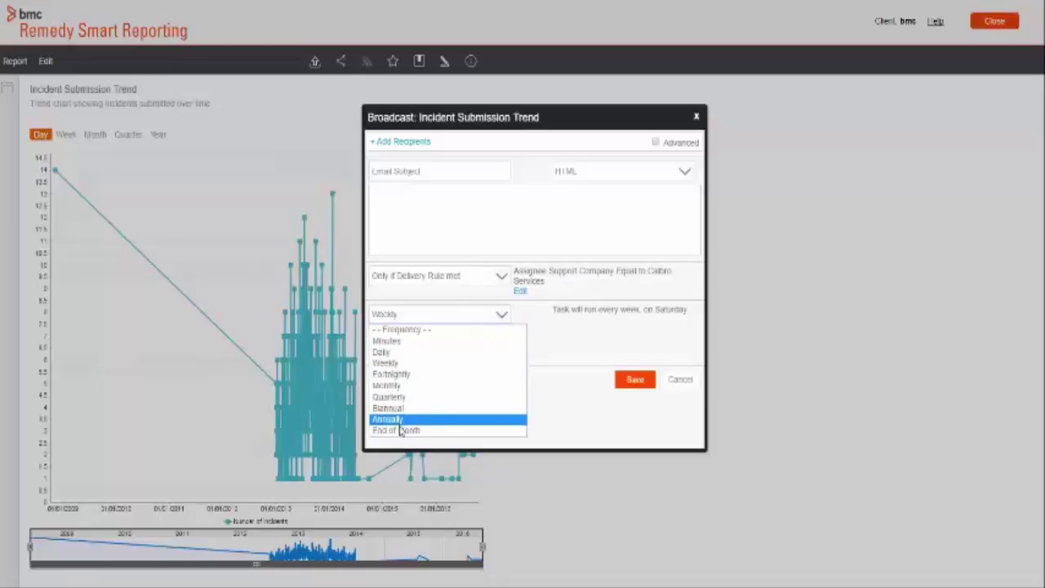
pyautogui.click(413, 344)
pyautogui.click(395, 337)
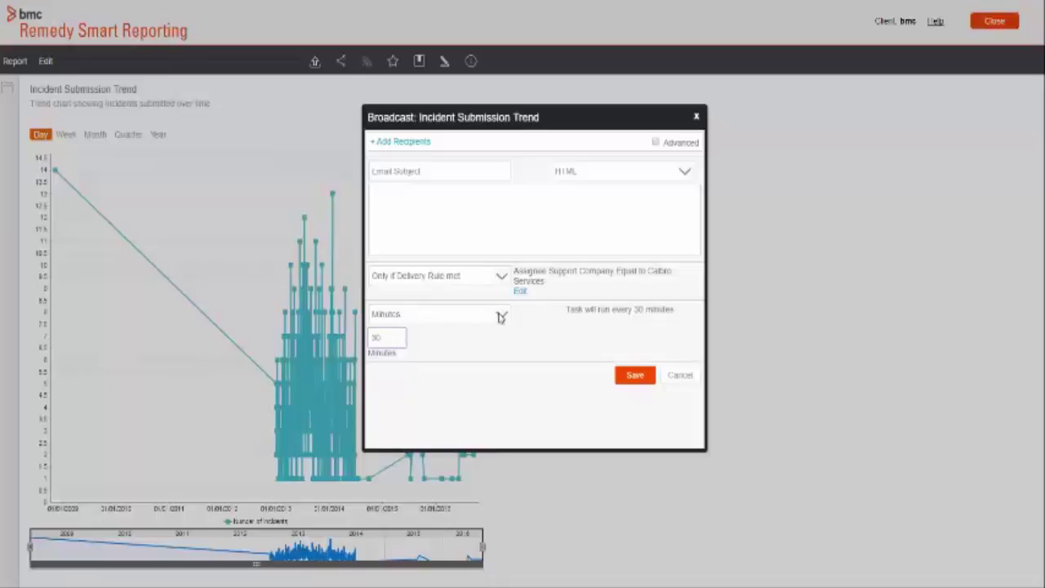
pyautogui.click(502, 315)
pyautogui.click(560, 359)
# Step: Add one more person as a recipient and save the broadcast
pyautogui.click(401, 143)
pyautogui.click(402, 159)
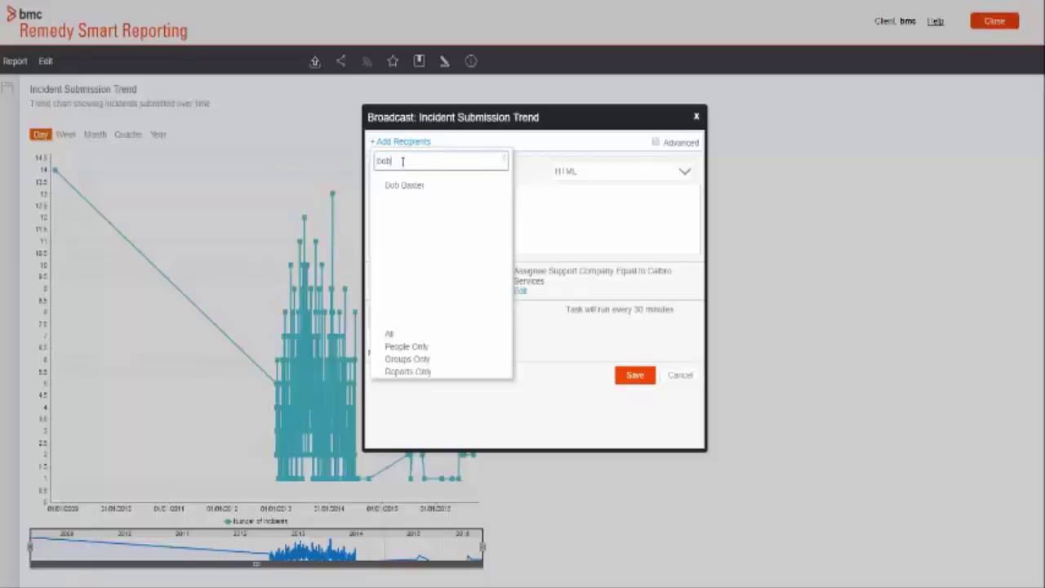
pyautogui.click(400, 187)
pyautogui.click(632, 397)
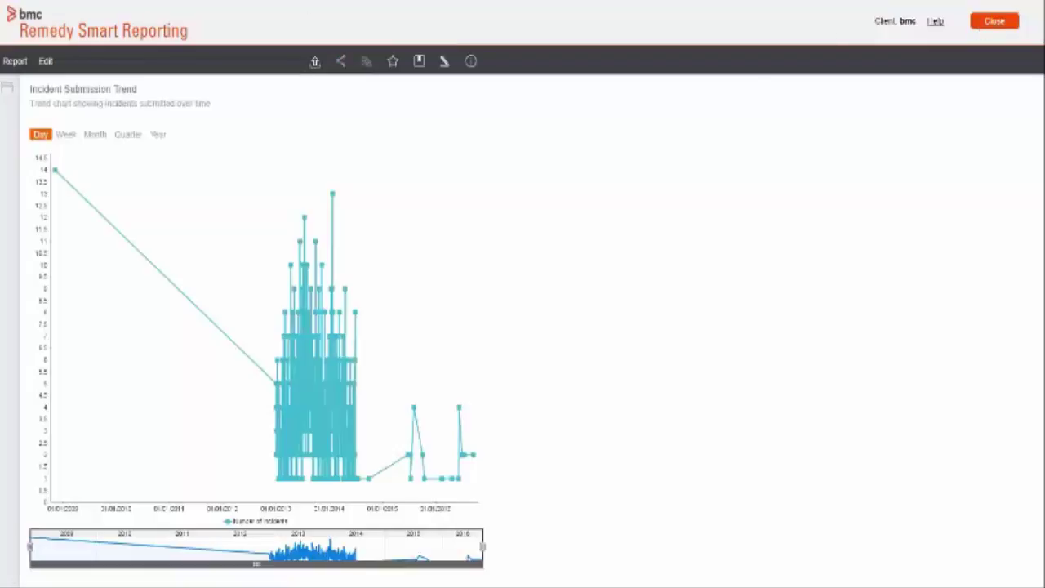
# Step: Close the report and go to Administration > Admin Console > Schedule Management
pyautogui.click(994, 20)
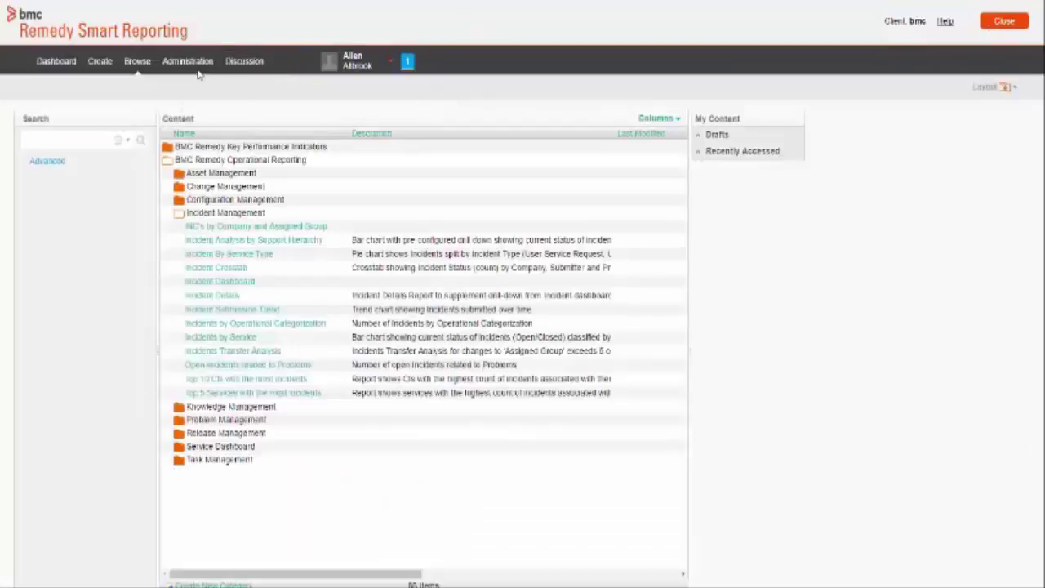
pyautogui.click(196, 70)
pyautogui.click(196, 114)
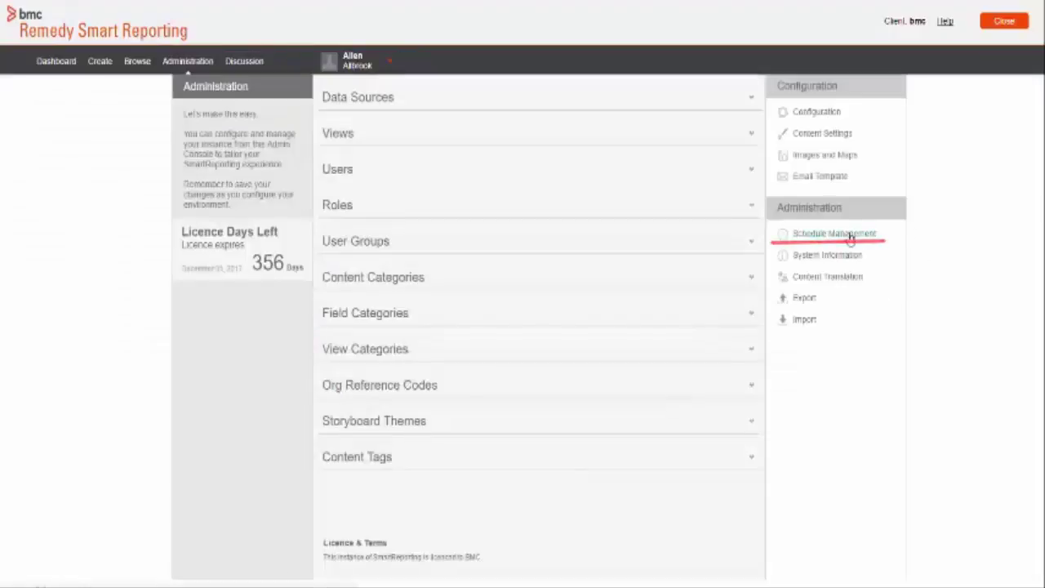
pyautogui.click(850, 237)
# Step: Filter schedules to Broadcast and expand the Incident Submission Trend broadcast's details
pyautogui.click(324, 131)
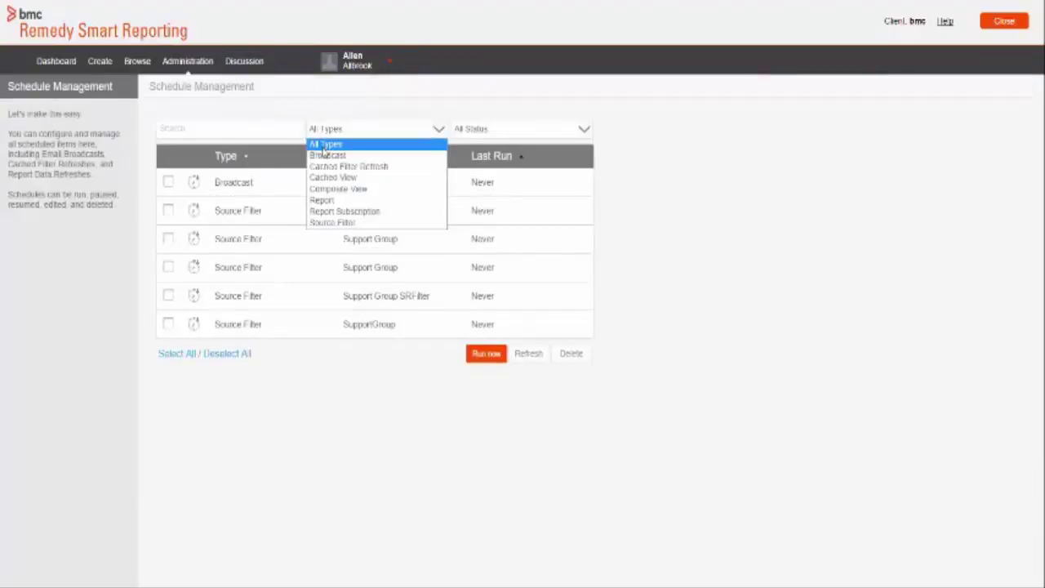
pyautogui.click(327, 154)
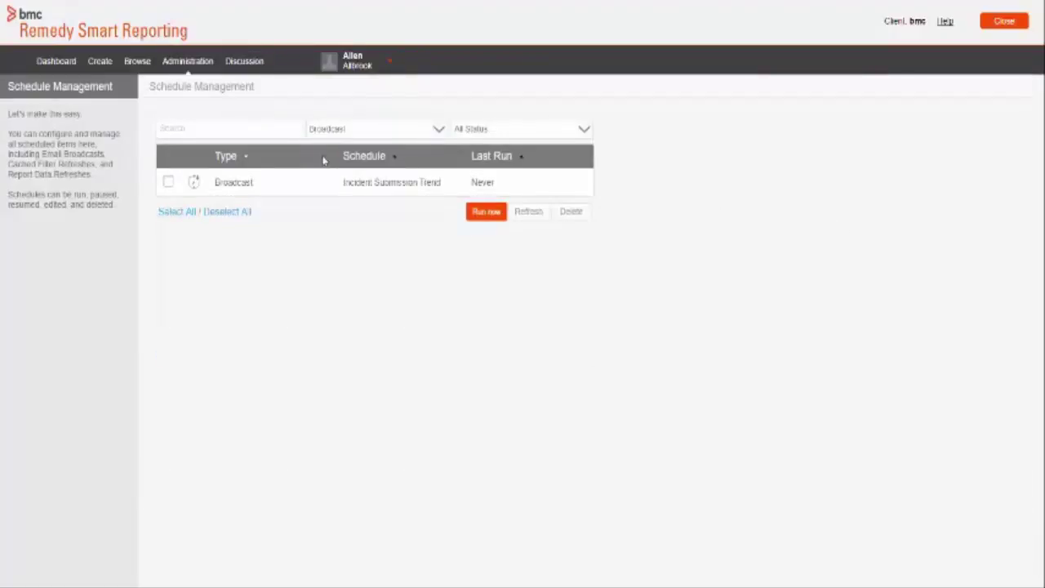
pyautogui.click(167, 183)
pyautogui.doubleClick(355, 181)
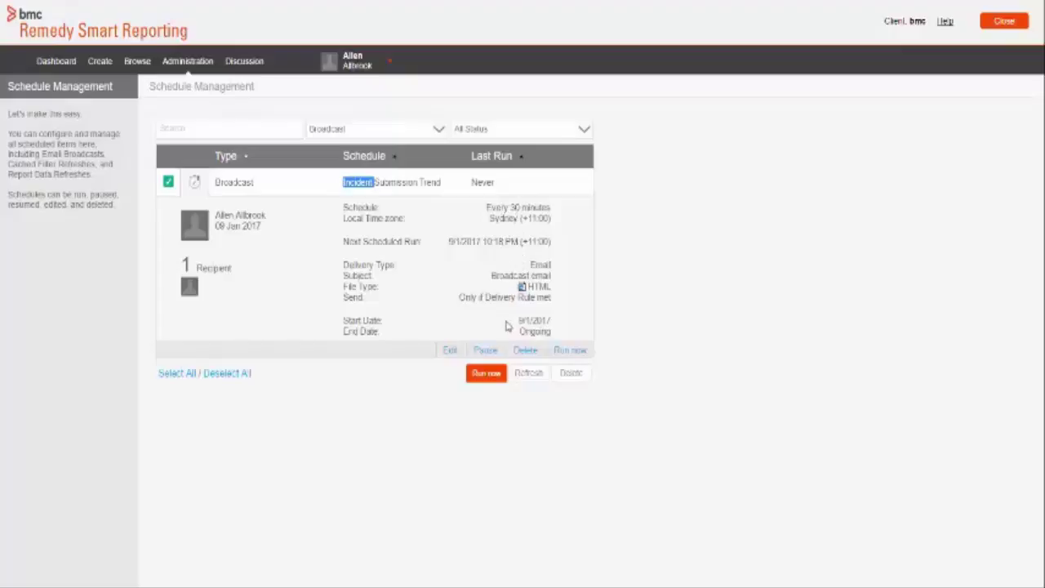
# Step: Edit the broadcast and save it with the frequency at every 30 minutes
pyautogui.click(449, 351)
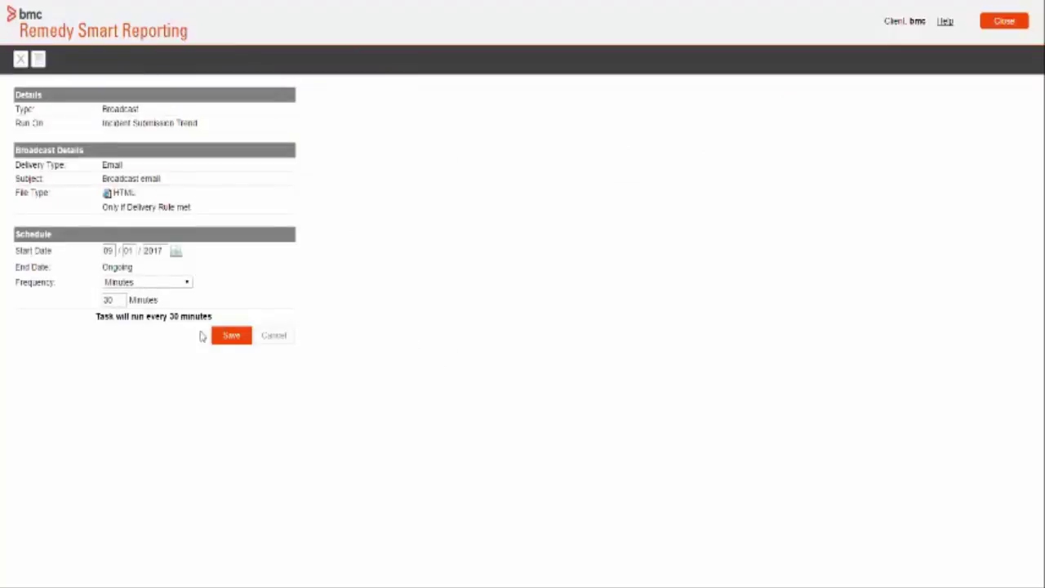
pyautogui.click(111, 284)
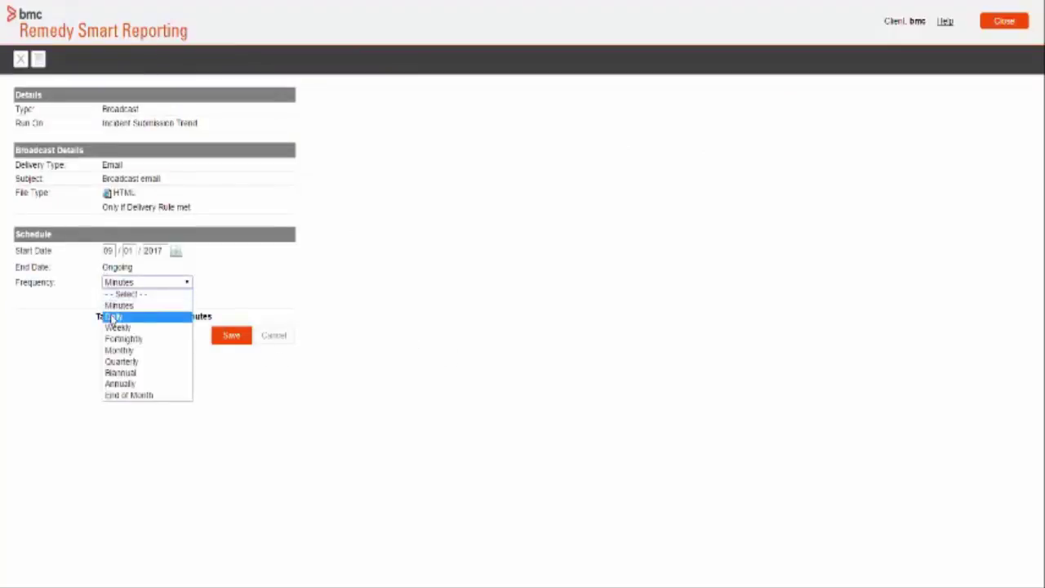
pyautogui.click(112, 318)
pyautogui.scroll(1, 122, 294)
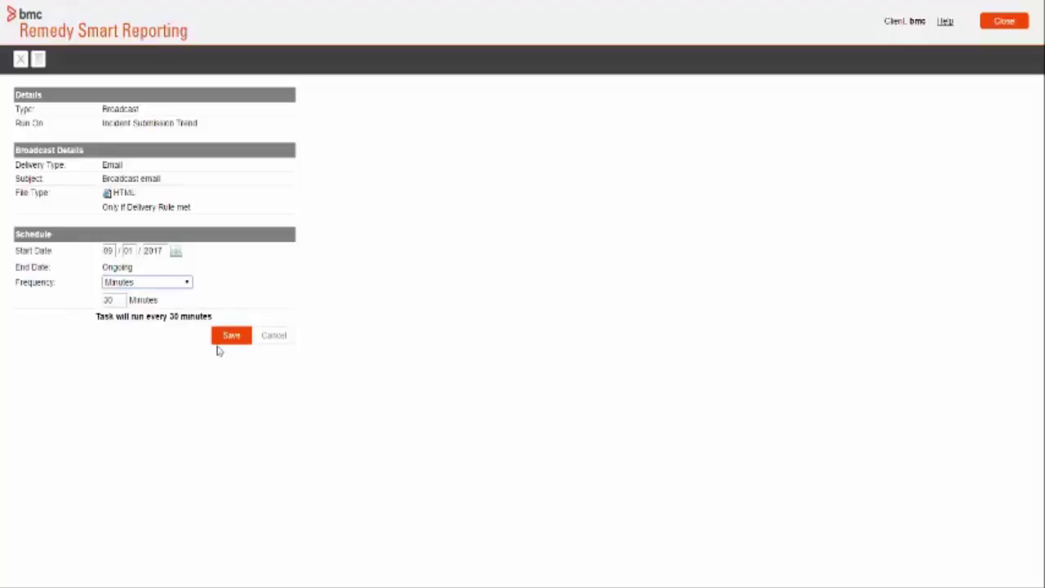
pyautogui.click(226, 342)
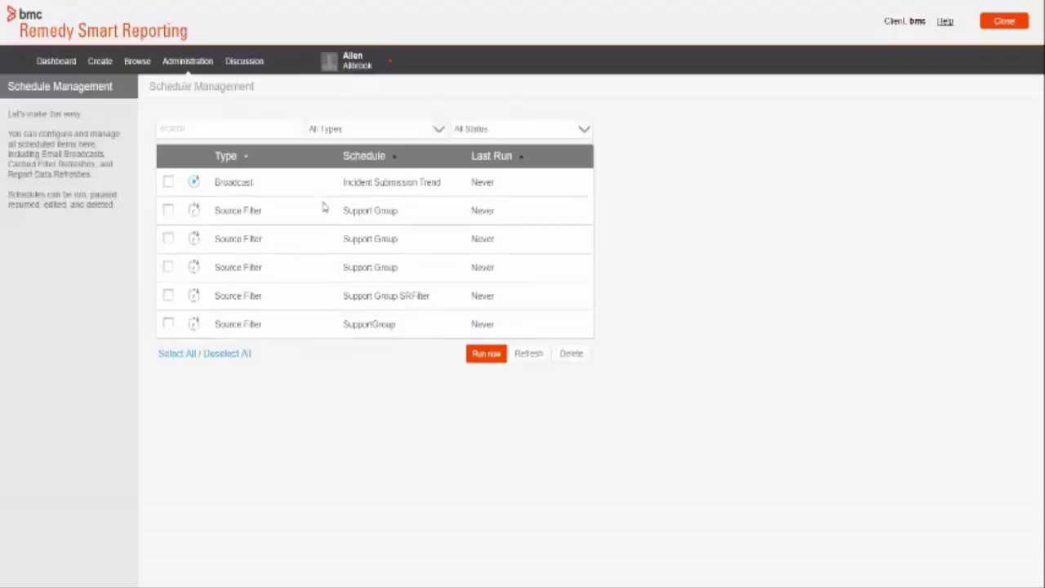
# Step: Select the Incident Submission Trend broadcast and expand its Running, every-30-minutes details
pyautogui.click(168, 182)
pyautogui.click(194, 184)
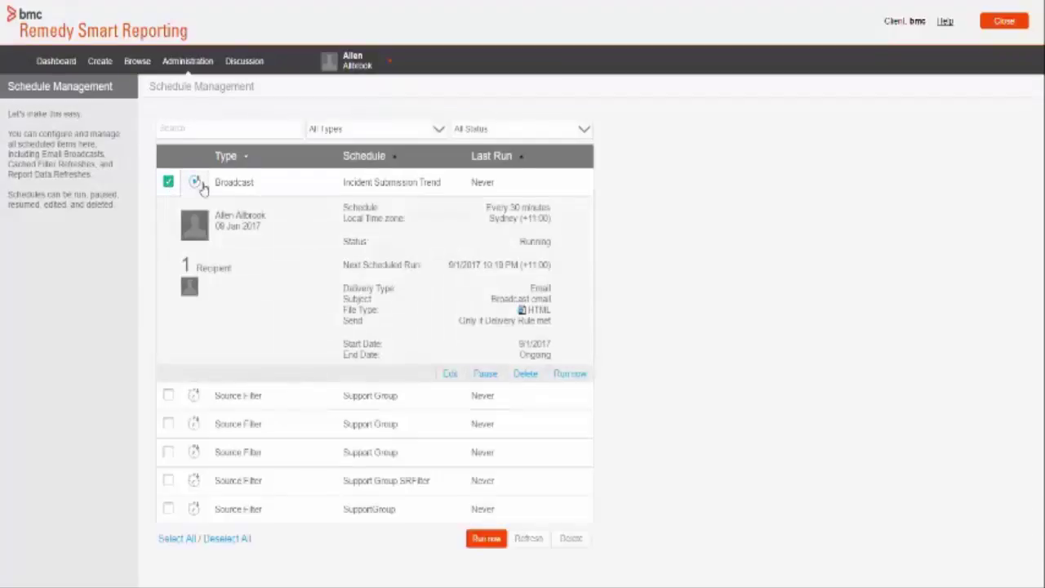